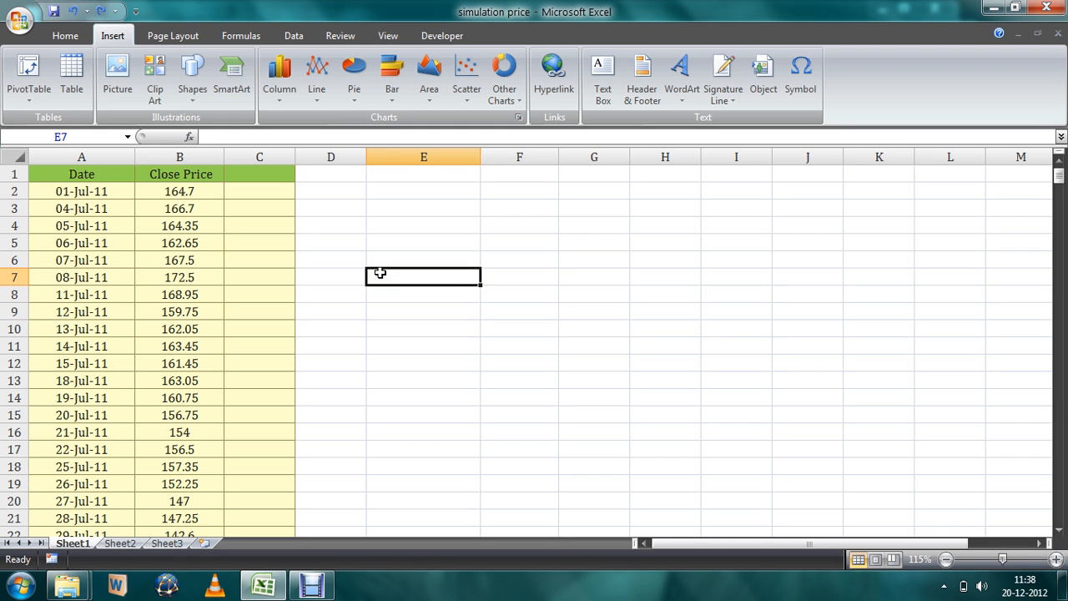
key(Left)
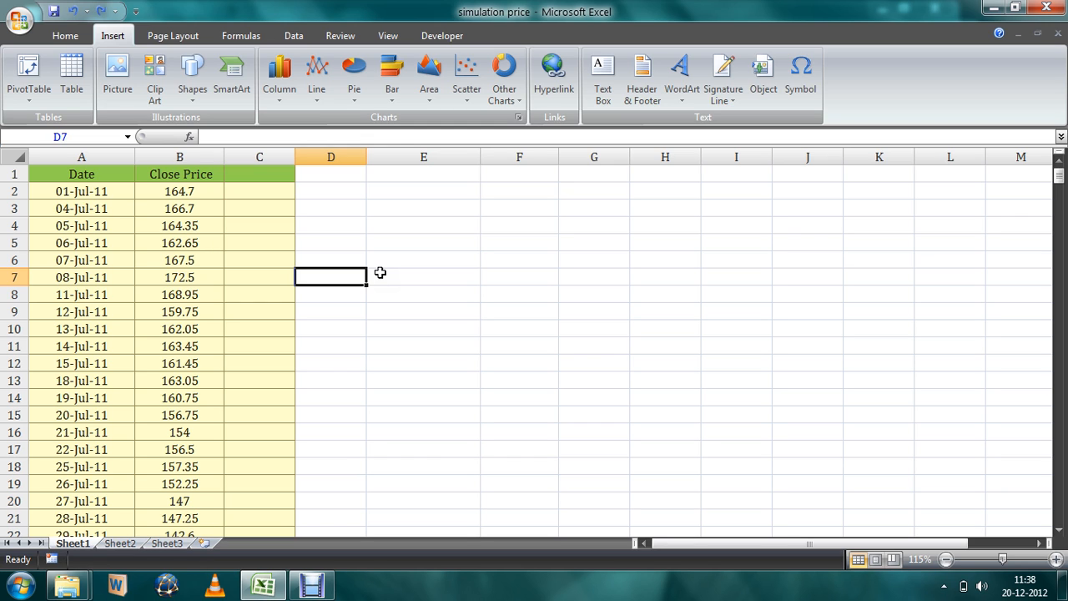
key(Down)
key(Left)
key(Left)
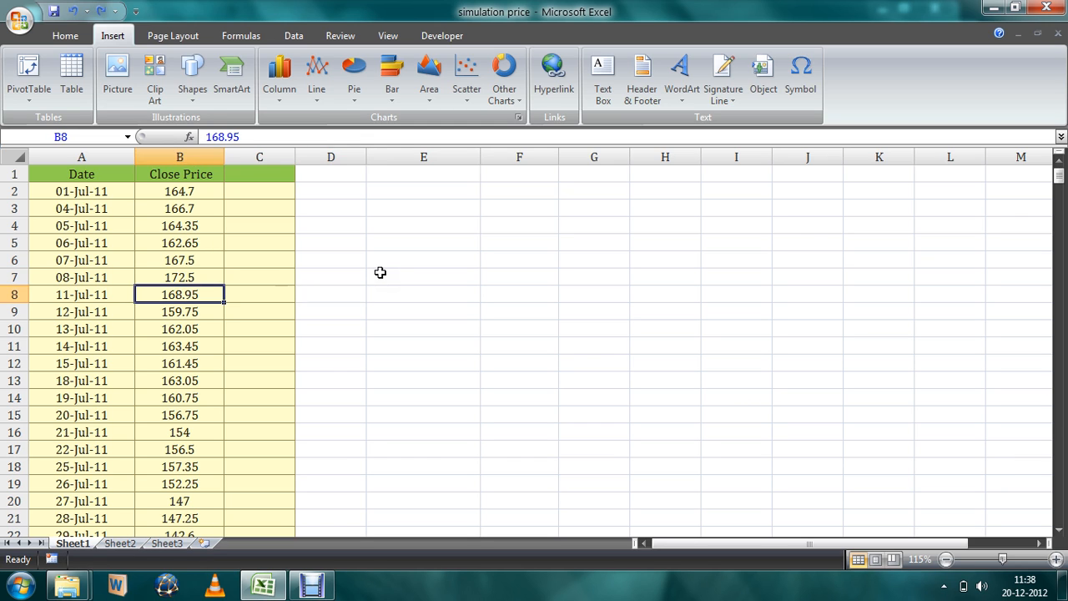
key(Right)
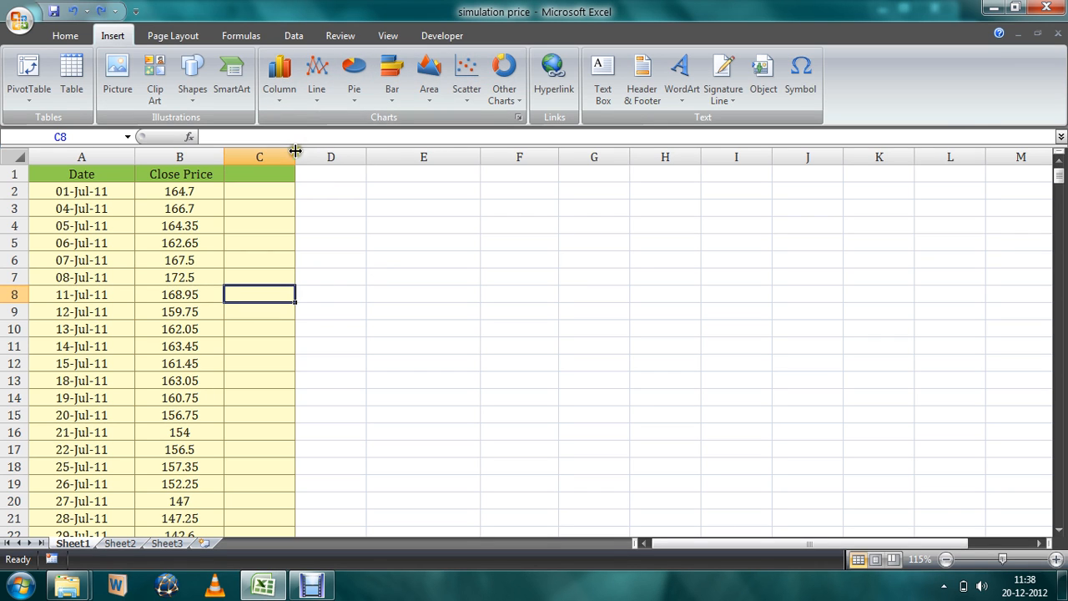
- Widen column C slightly and enter the header "Return" in C1
mouse_move(295, 156)
mouse_down()
mouse_move(334, 161)
mouse_move(317, 159)
mouse_up()
click(287, 197)
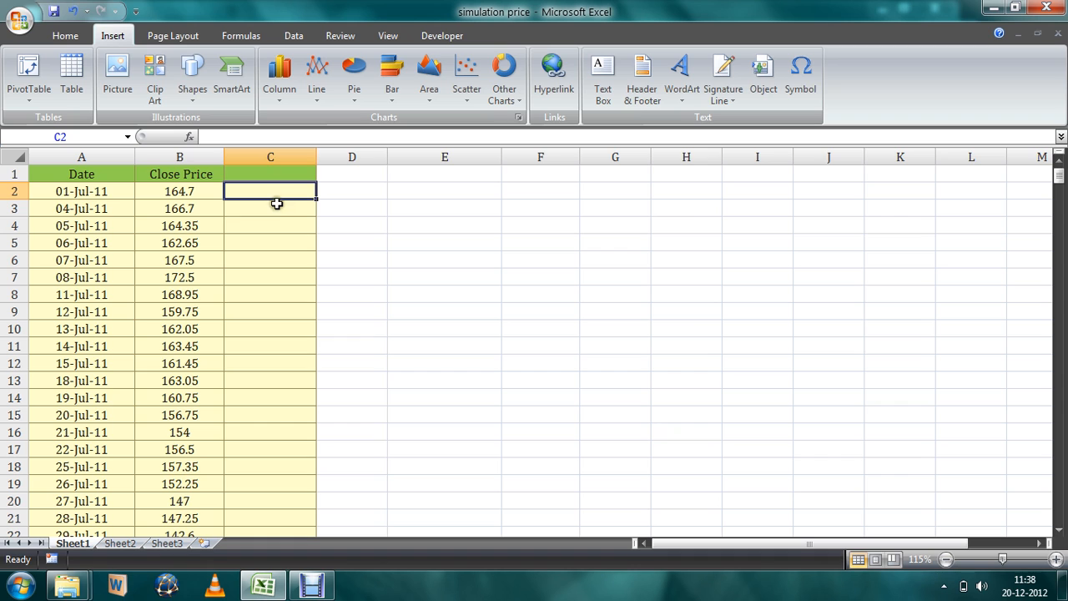
key(Up)
text(R)
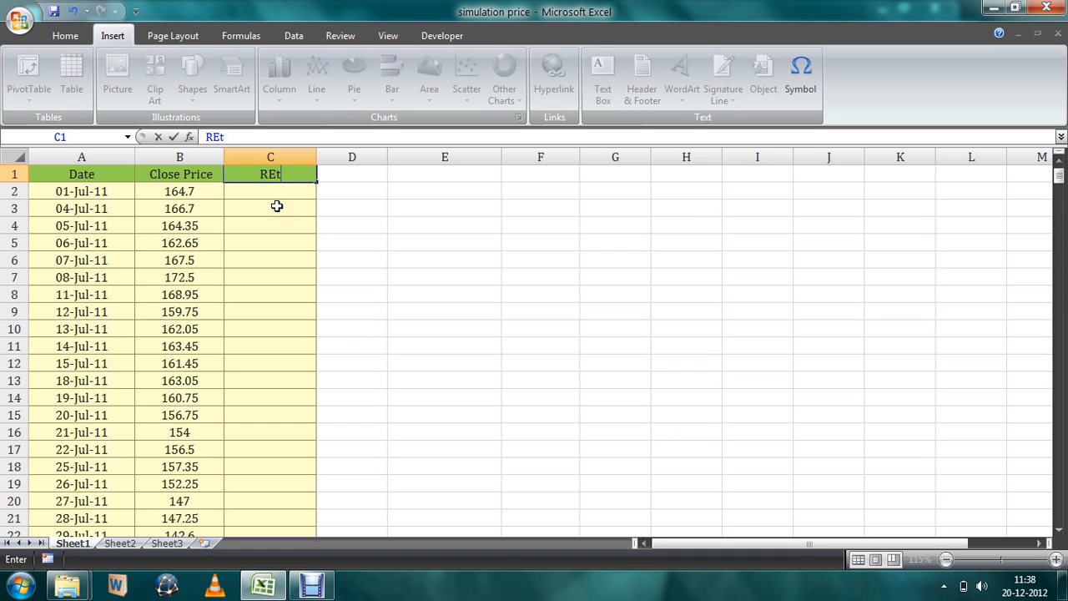
text(eturn)
key(Return)
- Calculate the log return in C3 with =LN(B3/B2) and fill the formula down to C250
click(277, 206)
text(=)
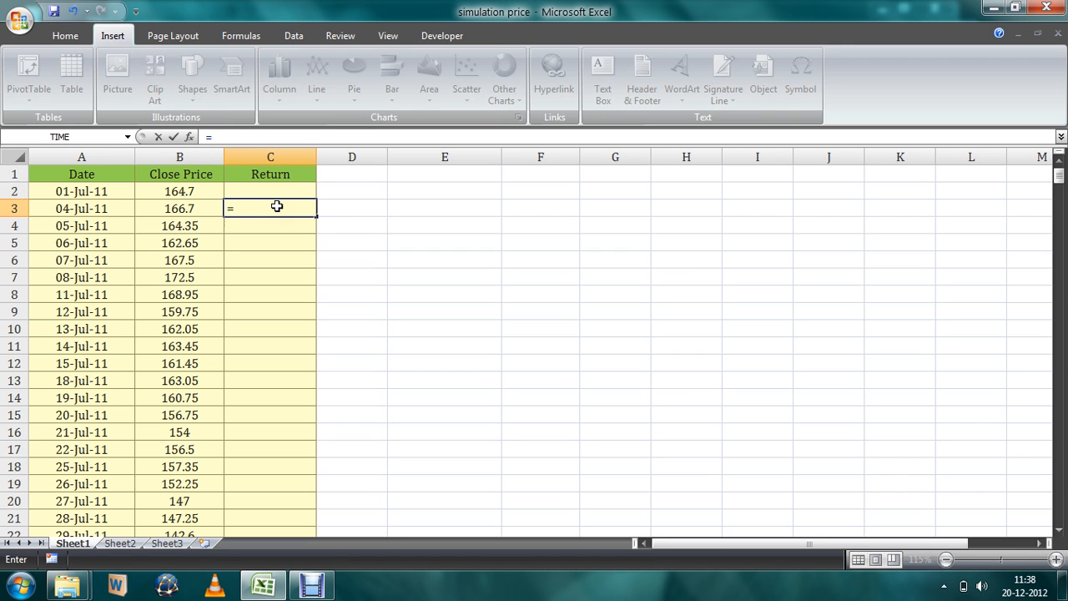
text(ln()
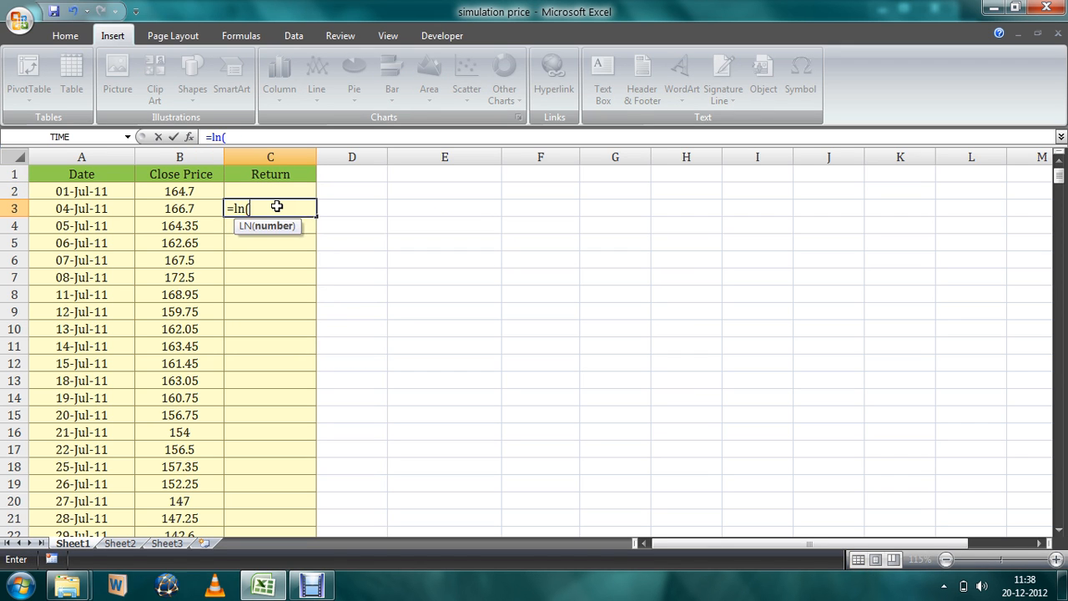
click(190, 206)
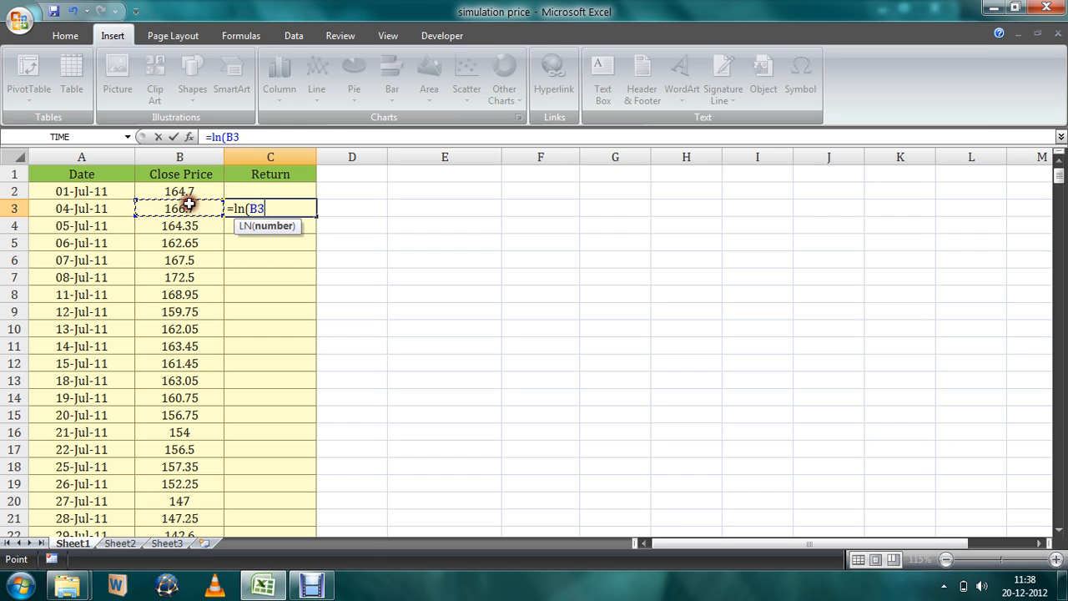
text(/)
click(189, 191)
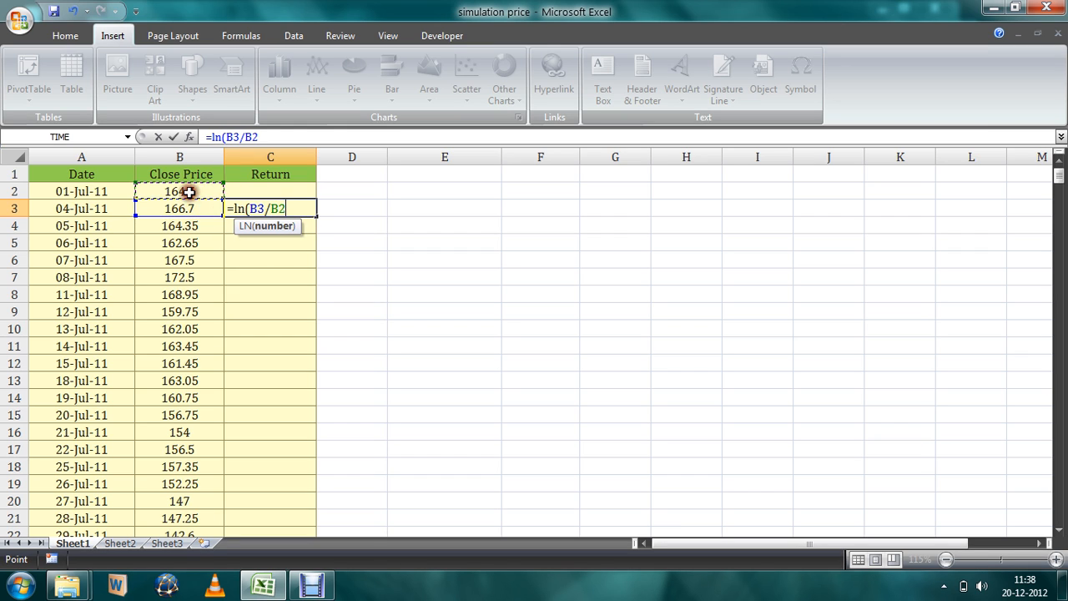
text())
key(Return)
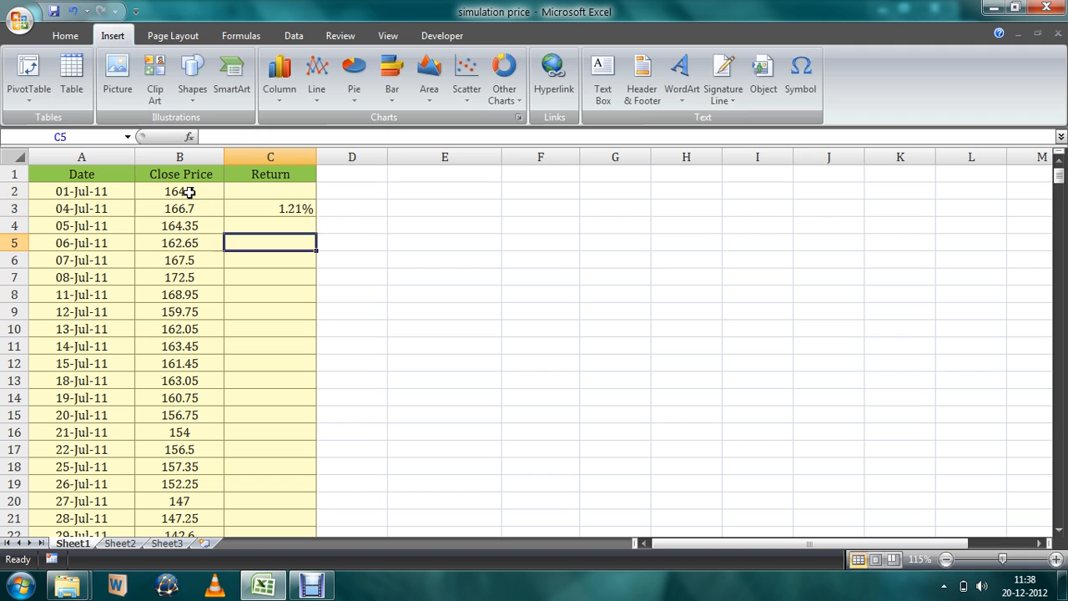
key(Up)
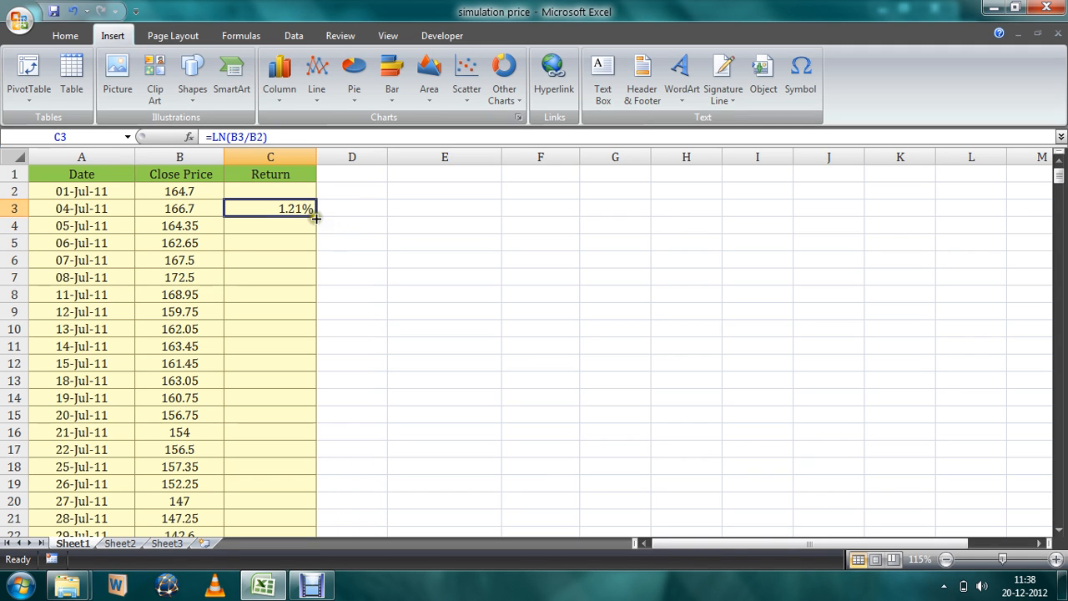
drag(315, 216, 301, 380)
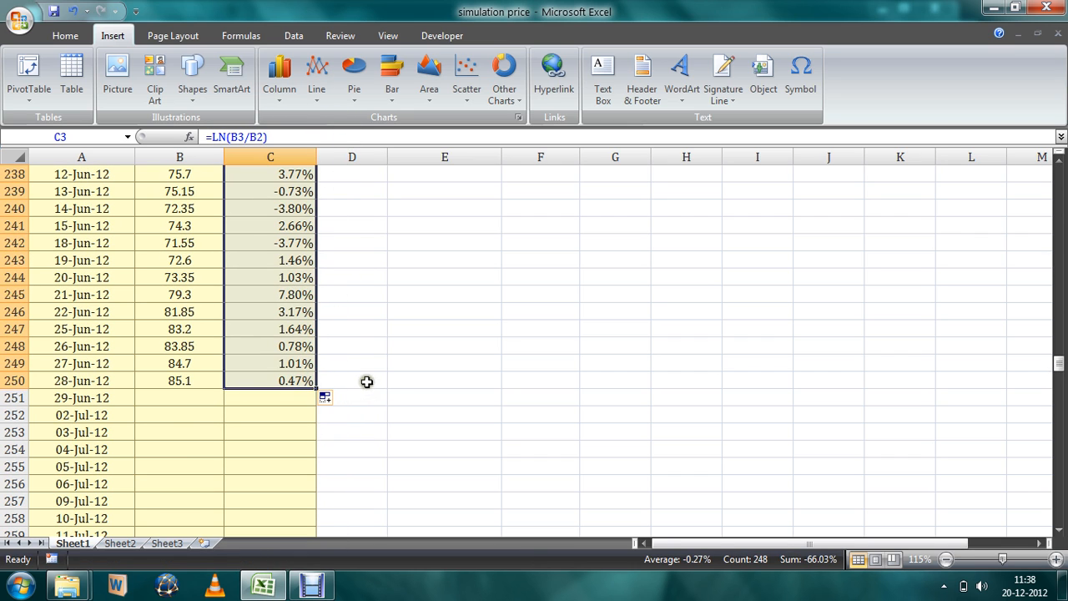
- Enter the labels "Mean" in E250 and "Standard deviation" in E251
click(394, 383)
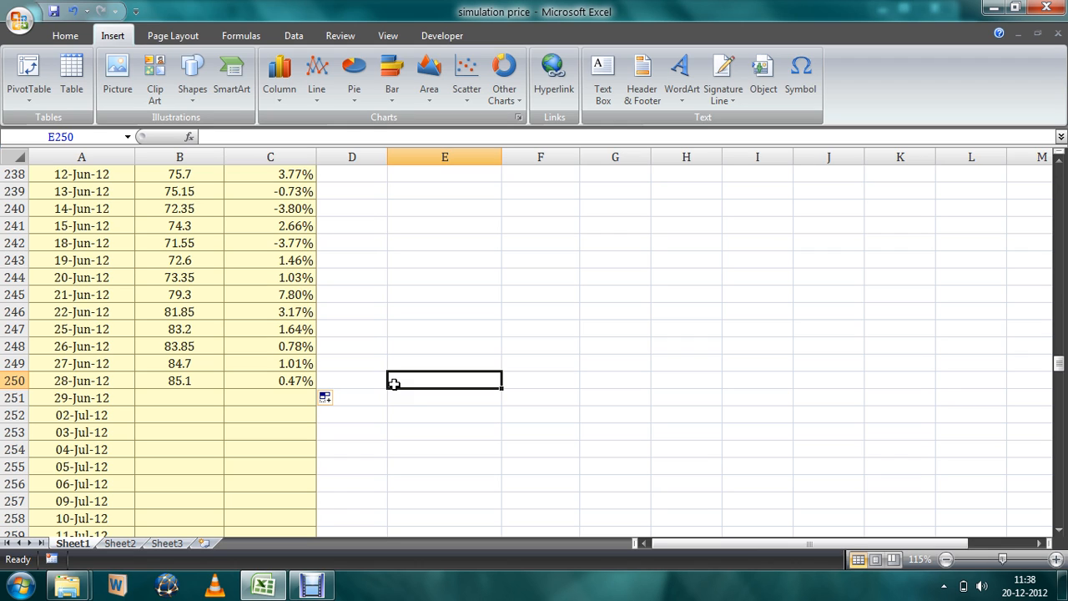
key(Right)
key(Left)
text(Mean)
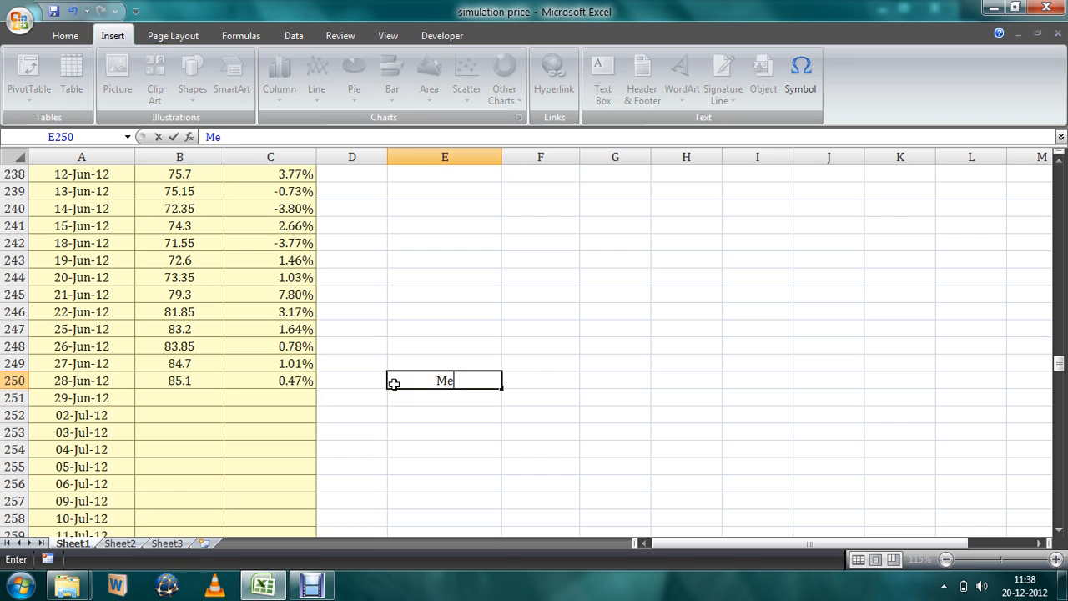
key(Return)
text(S)
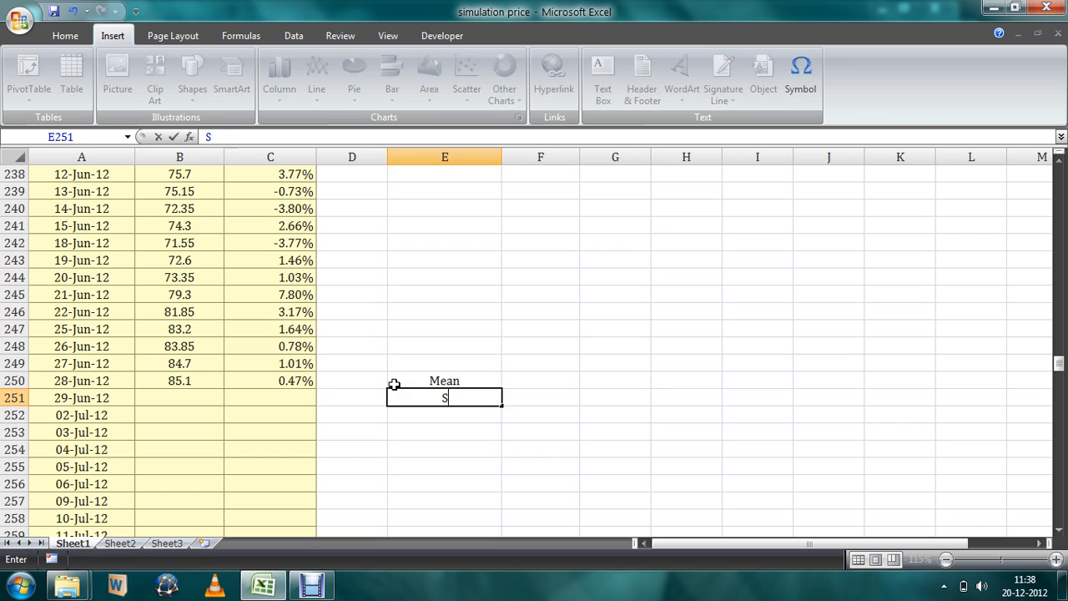
text(tandard deviation)
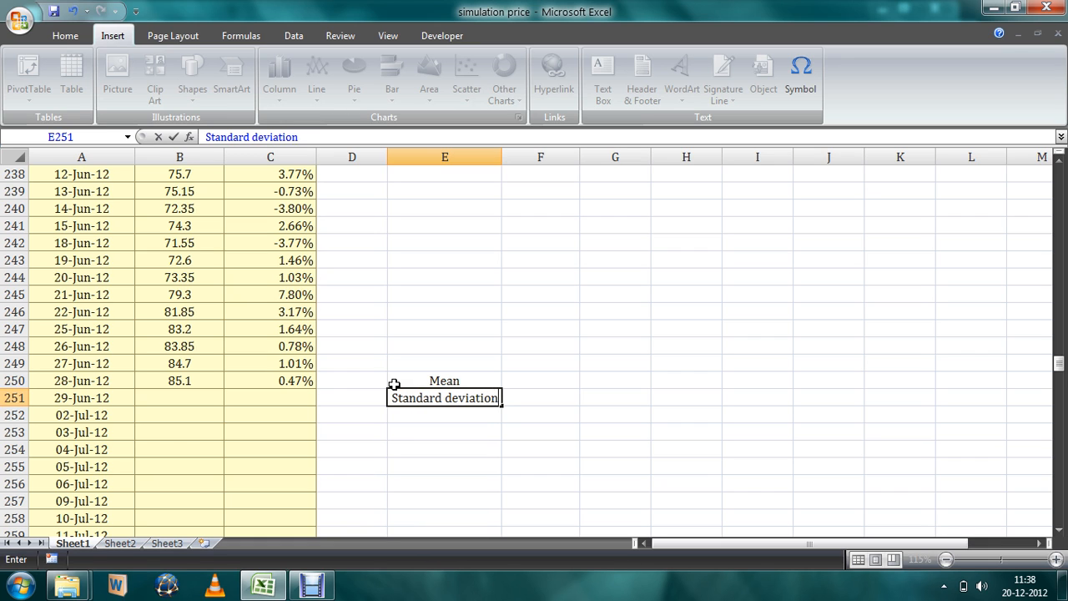
key(Tab)
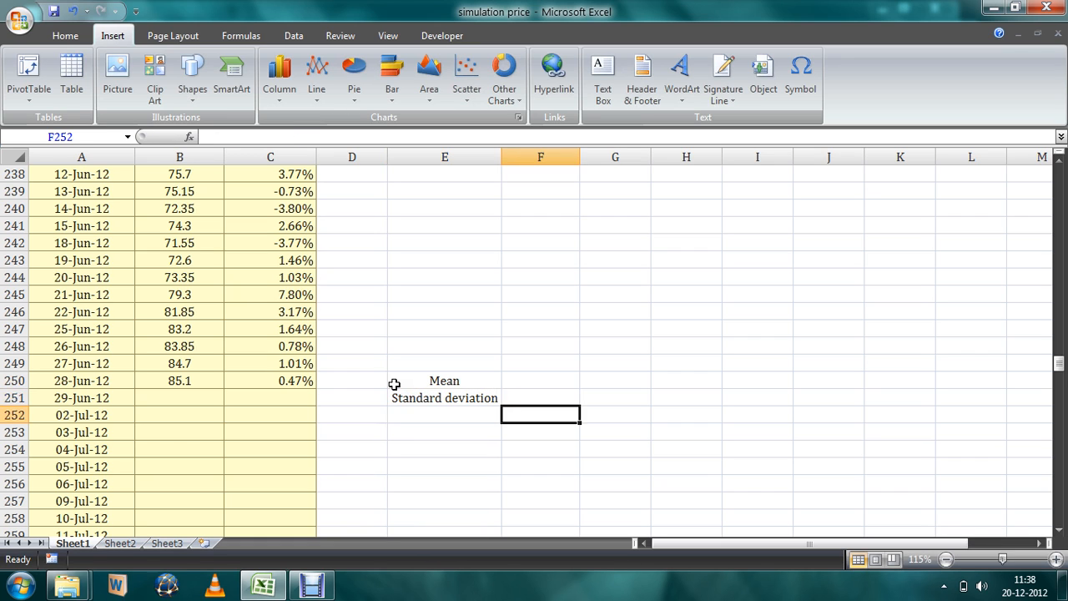
- Calculate the mean return in F250 with =AVERAGE(C3:C250)
key(Up)
text(=)
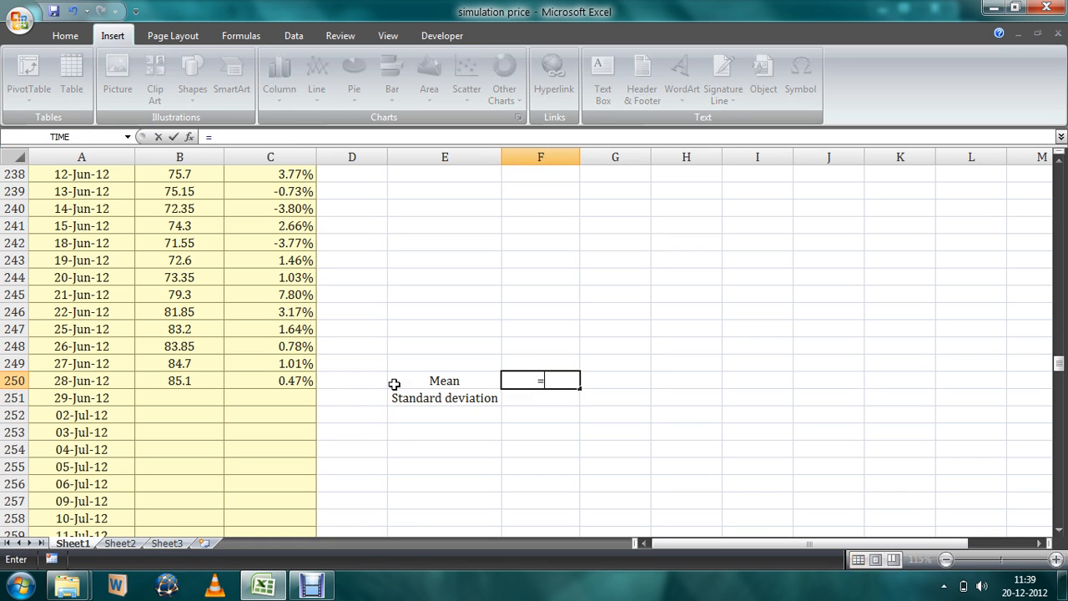
text(average()
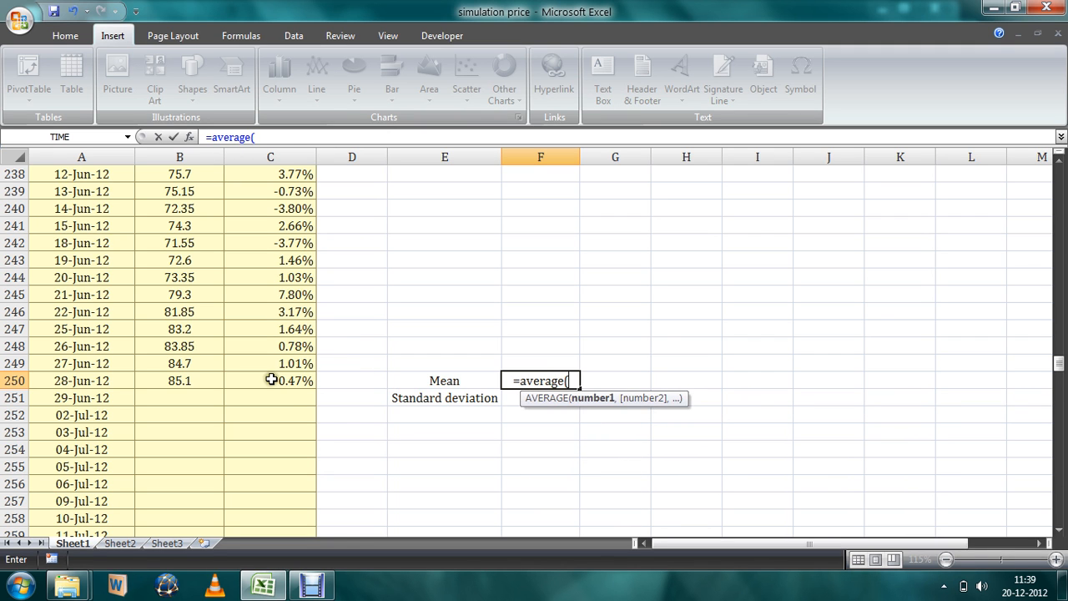
drag(272, 380, 271, 213)
text())
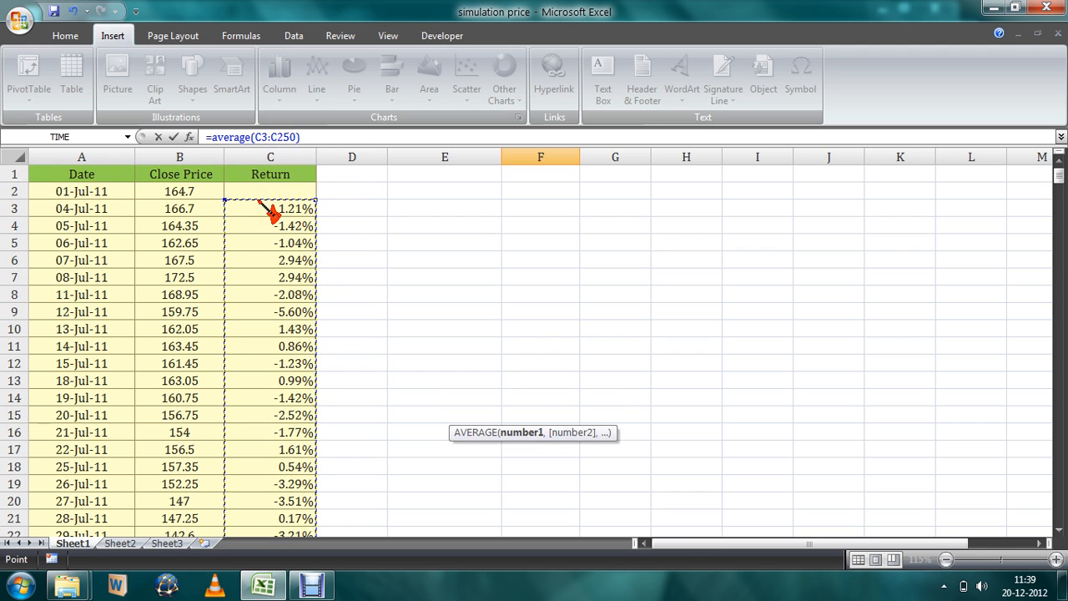
key(Return)
- Calculate the standard deviation of the returns in F251 with =STDEV(C3:C250)
text(=)
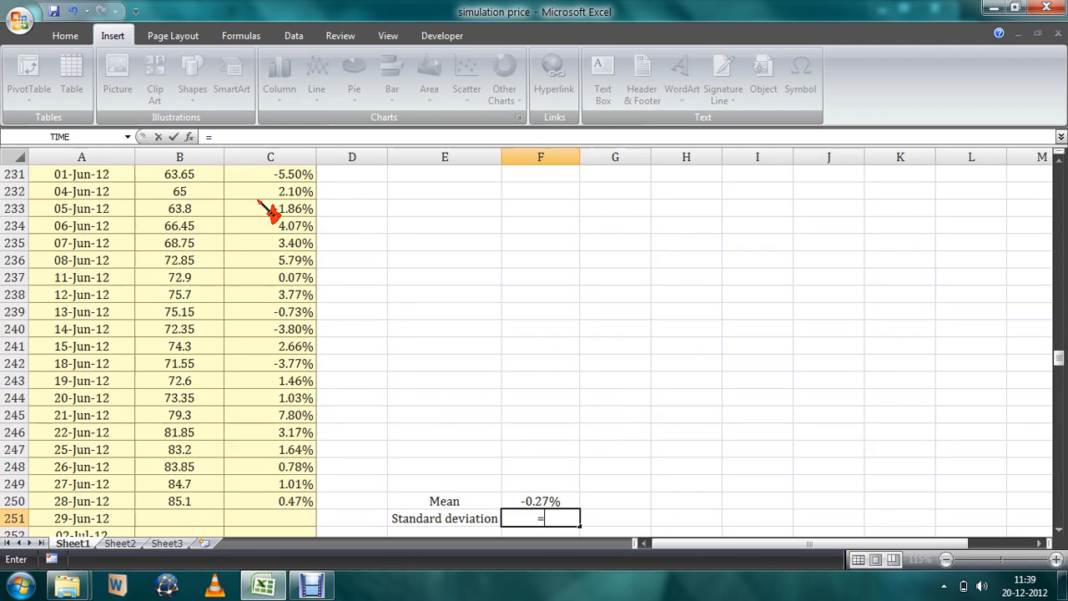
text(stdev)
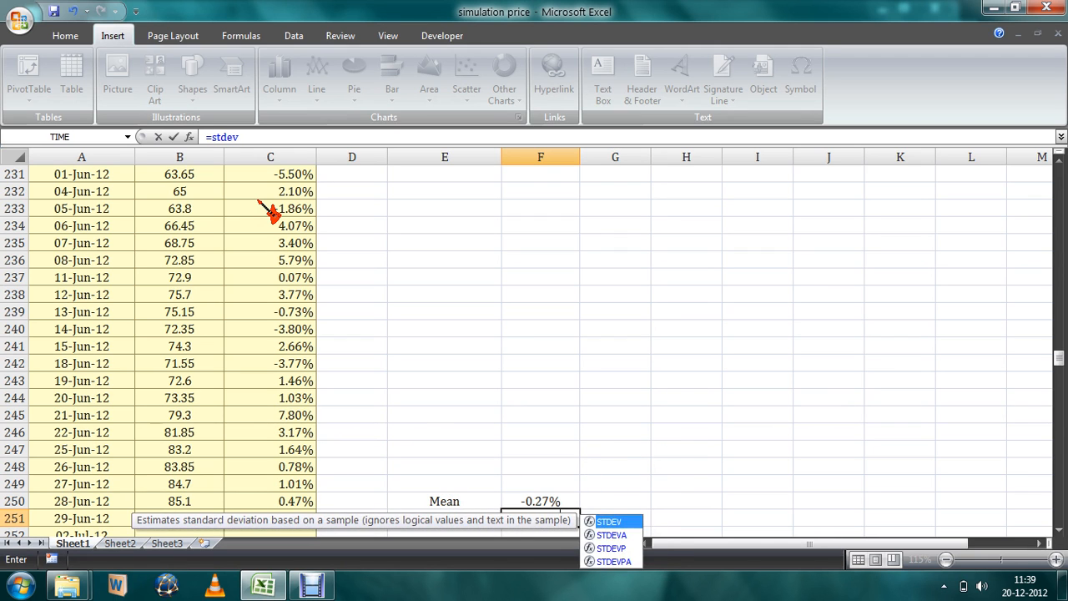
text(()
drag(250, 498, 268, 209)
text())
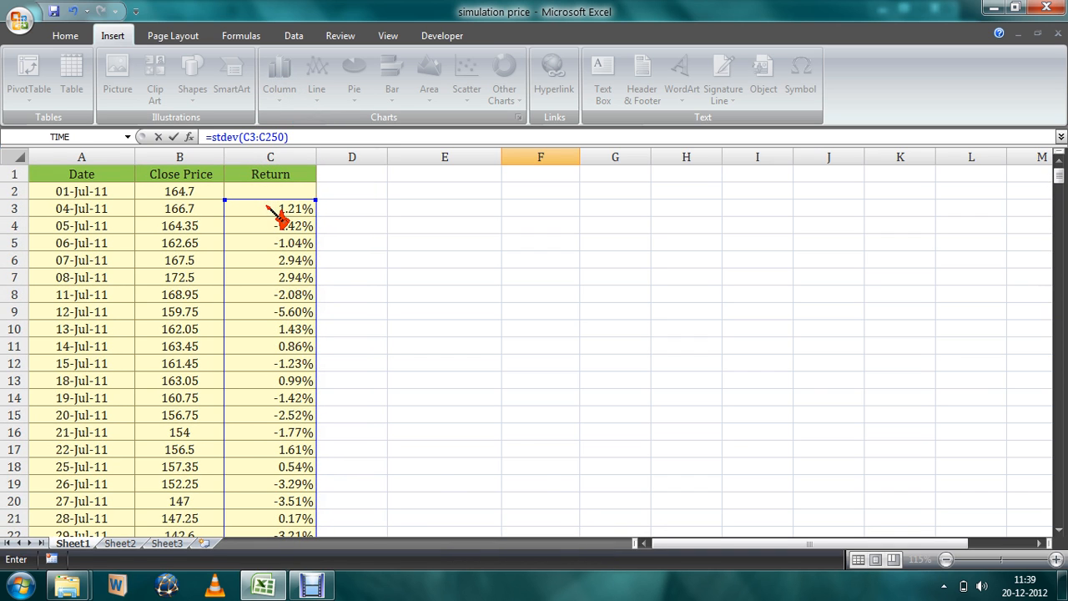
key(Return)
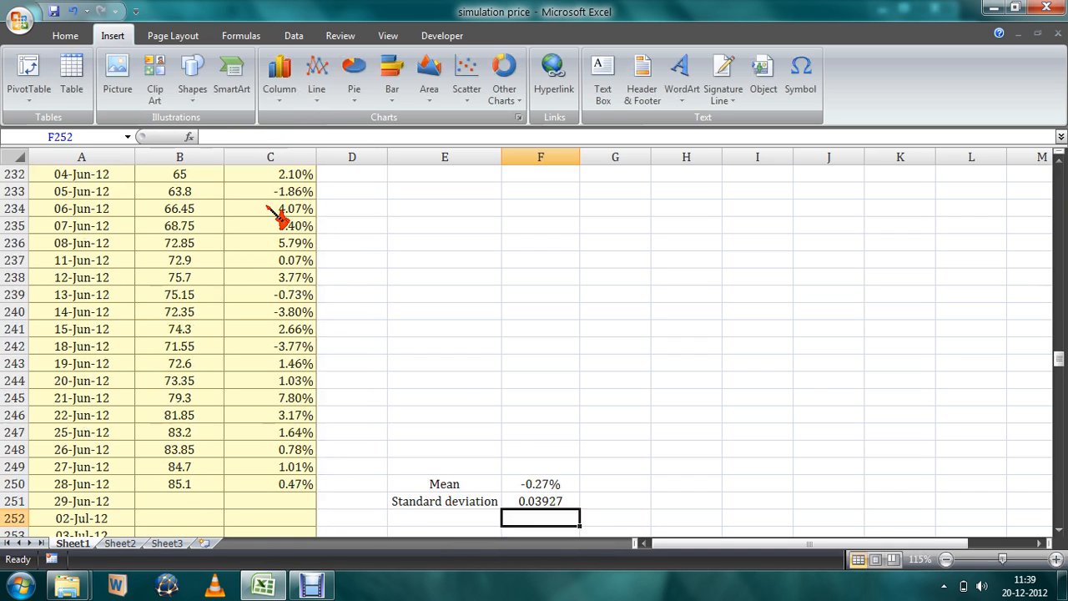
- Format the standard deviation in F251 as a percentage with two decimal places
click(559, 486)
click(562, 502)
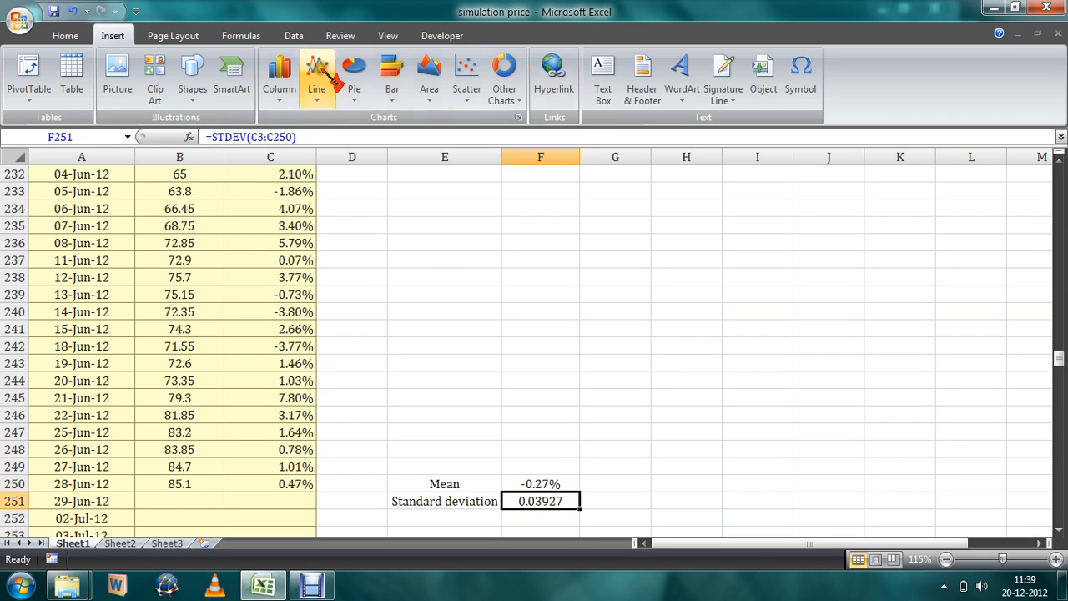
click(77, 35)
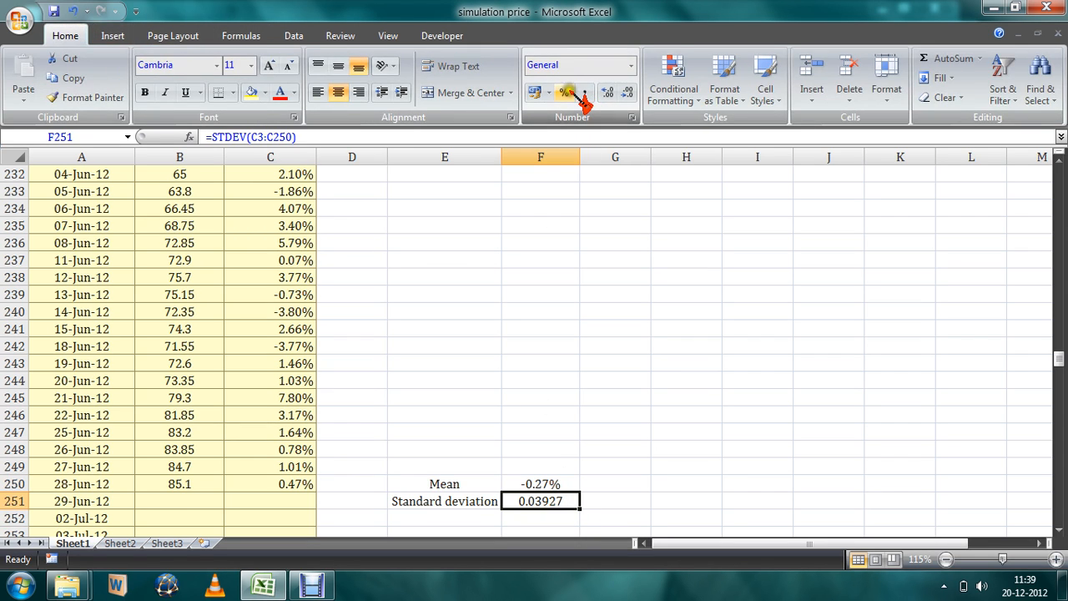
click(566, 92)
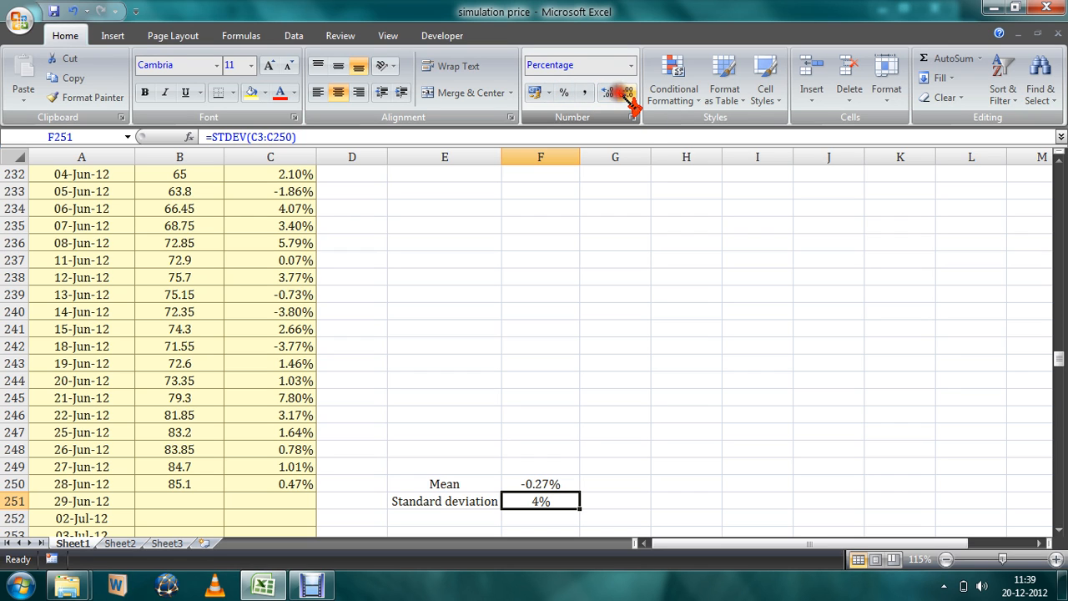
click(610, 94)
click(609, 94)
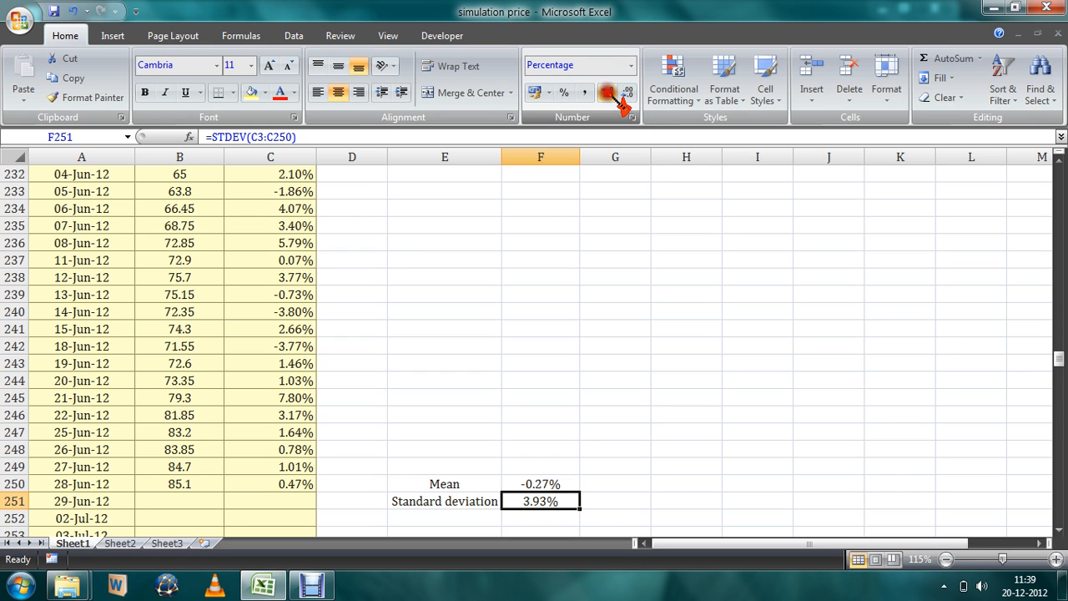
- Fill the mean and standard deviation block E250:F251 with the standard light green color
click(534, 243)
scroll(535, 243, down, 3)
click(558, 348)
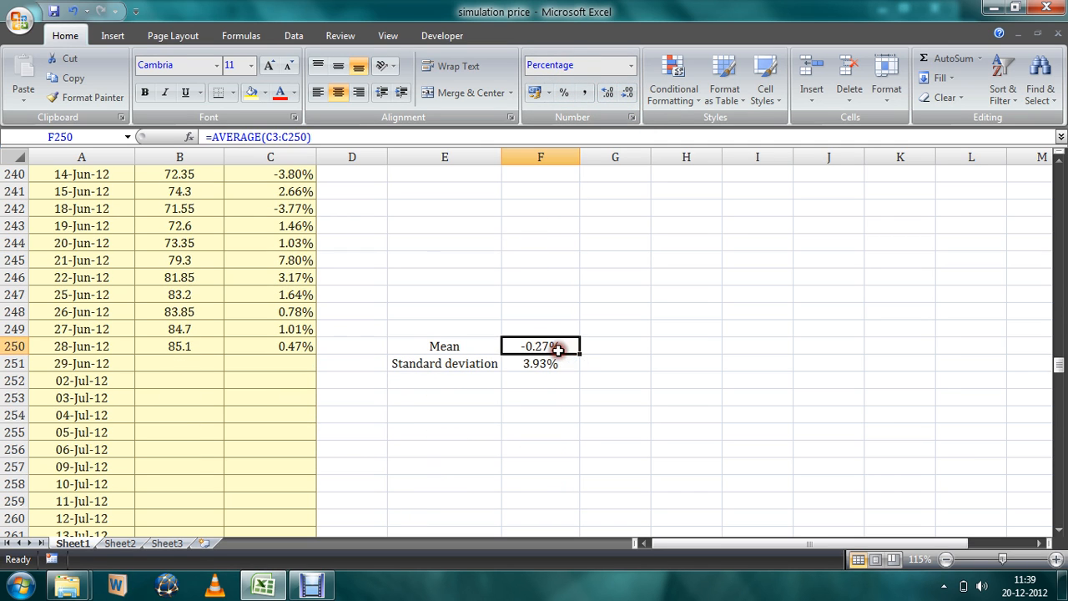
drag(464, 344, 515, 363)
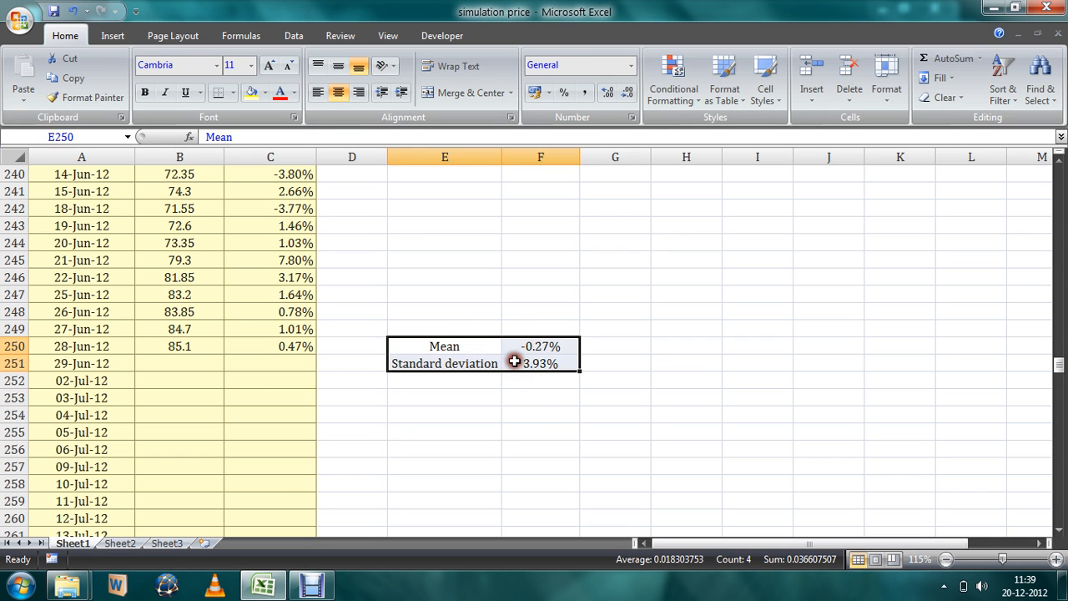
click(266, 93)
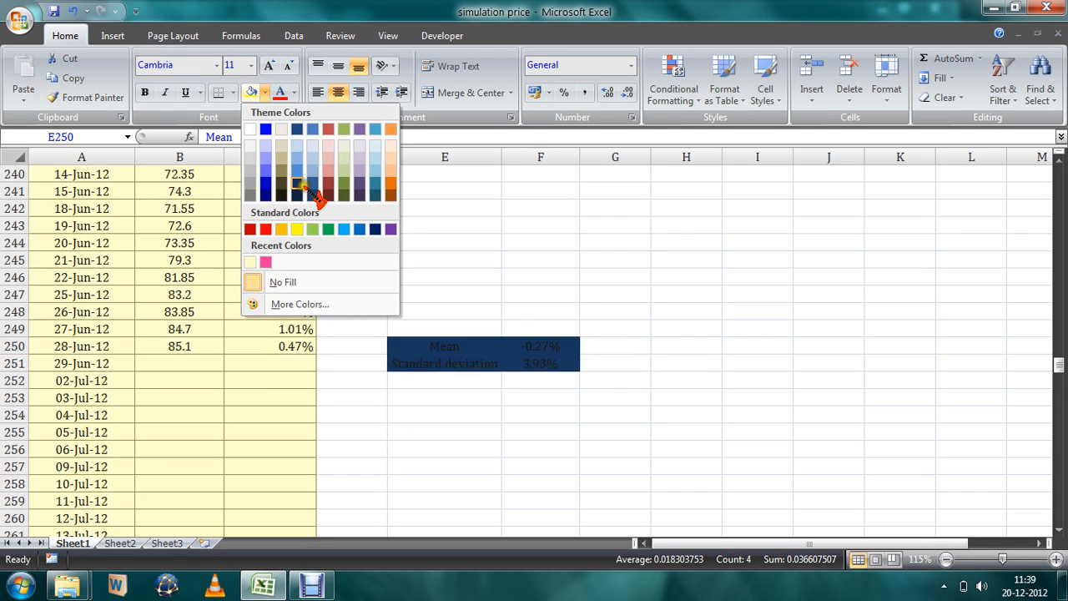
click(314, 230)
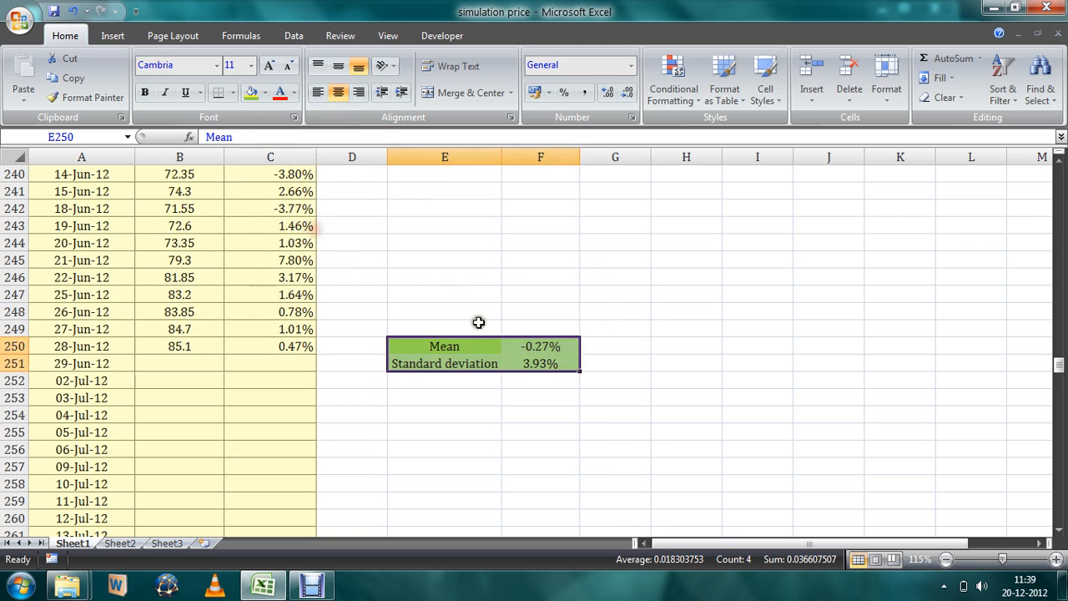
click(487, 397)
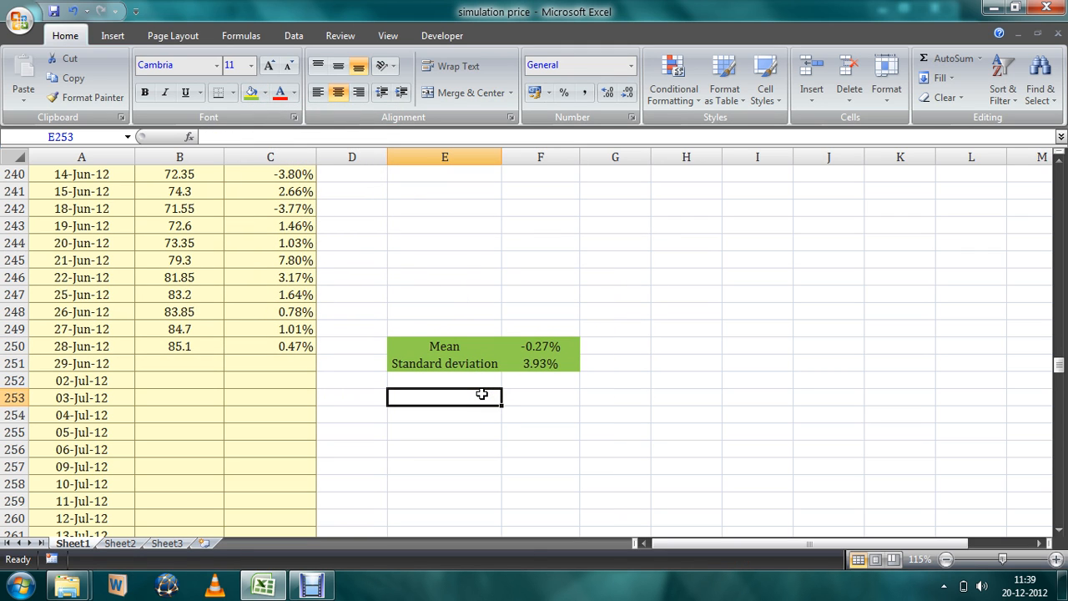
key(Down)
key(Left)
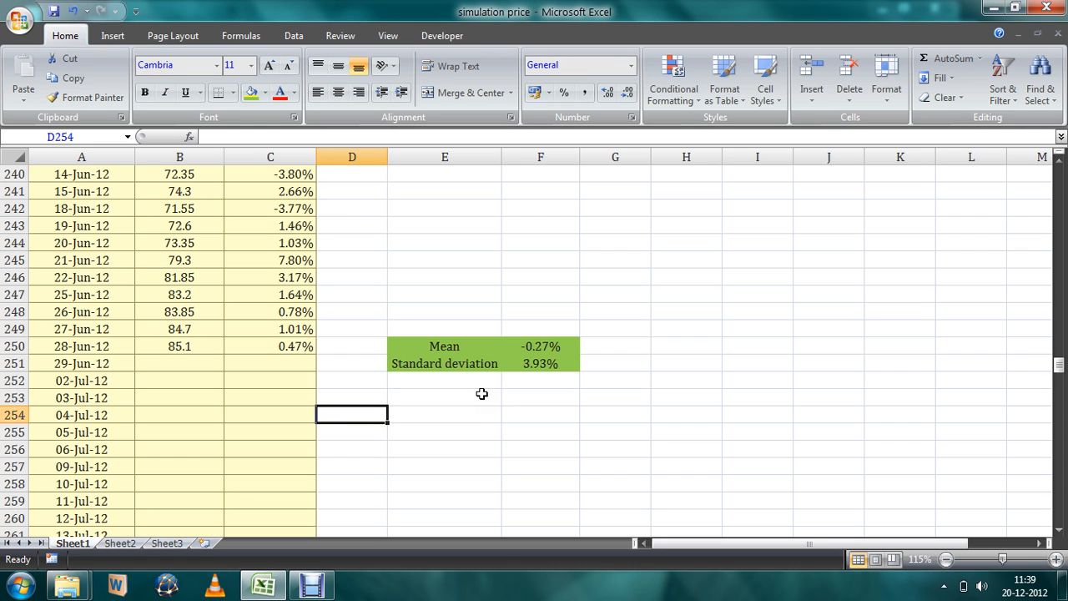
key(Left)
key(Left)
key(Up)
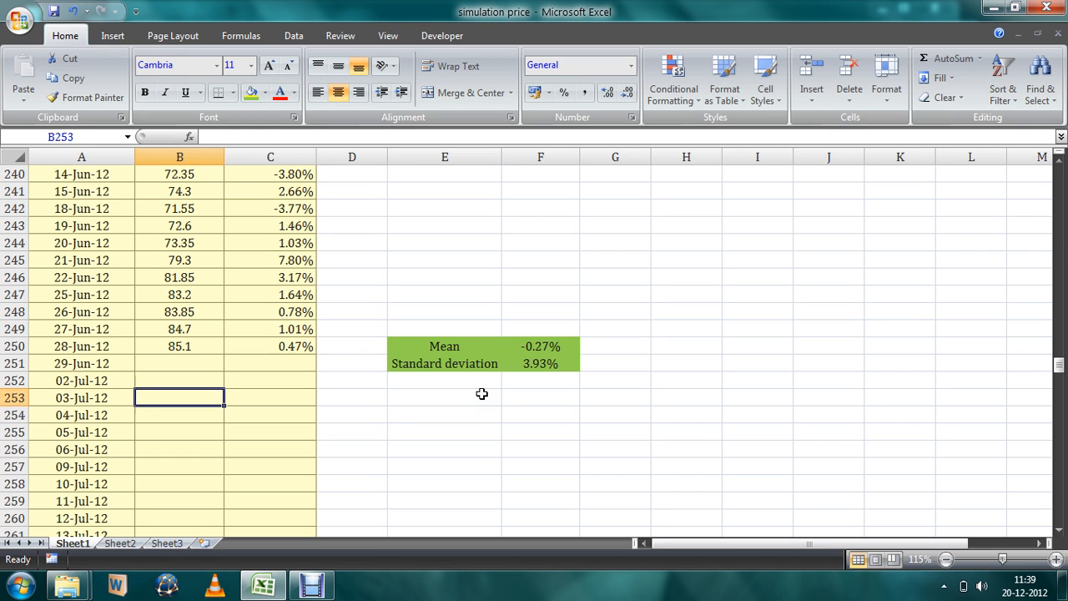
- Simulate the 29-Jun-12 closing price in B251 with =B250*(1+NORMINV(RAND(),$F$250,$F$251))
key(Up)
key(Up)
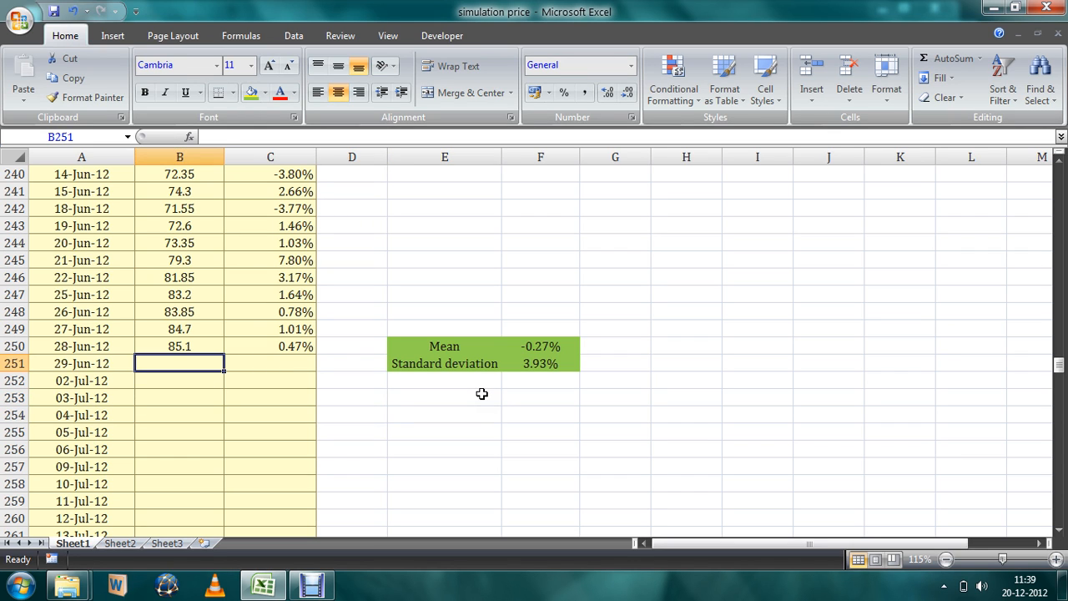
text(=)
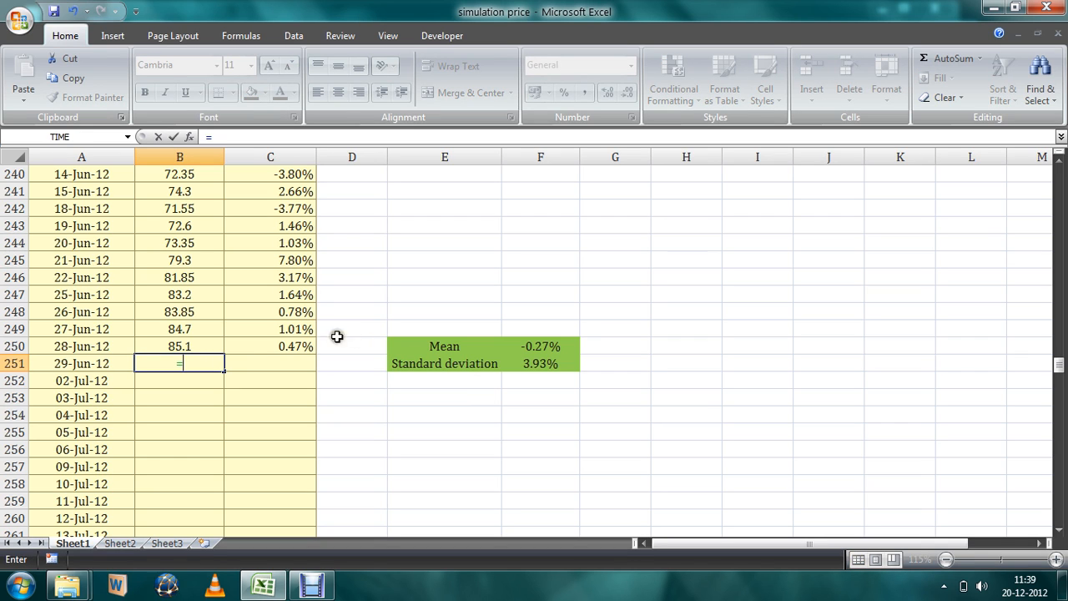
click(200, 344)
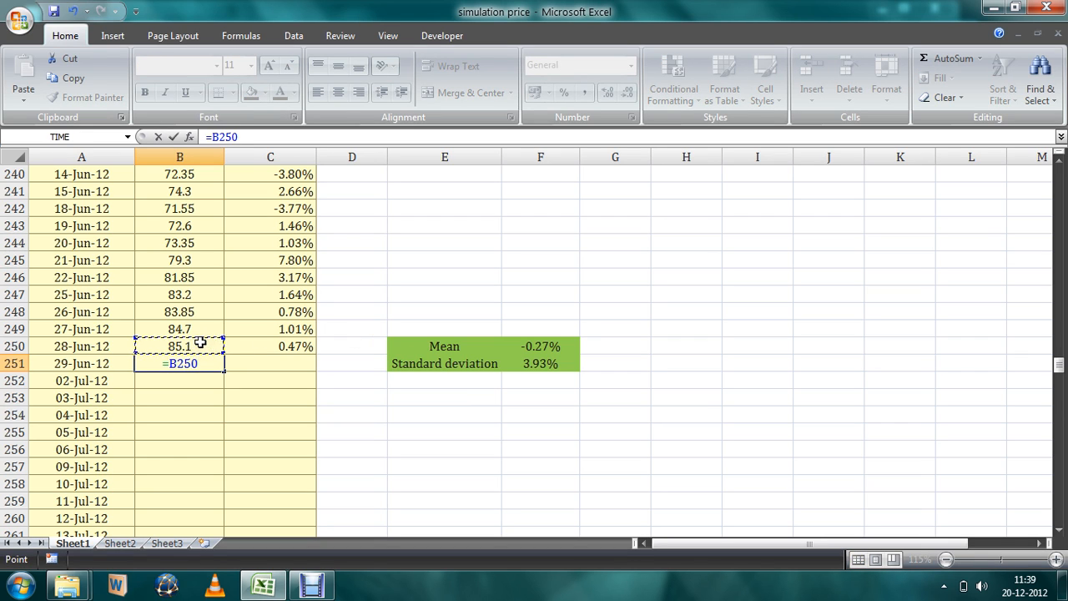
text(*(1+nor)
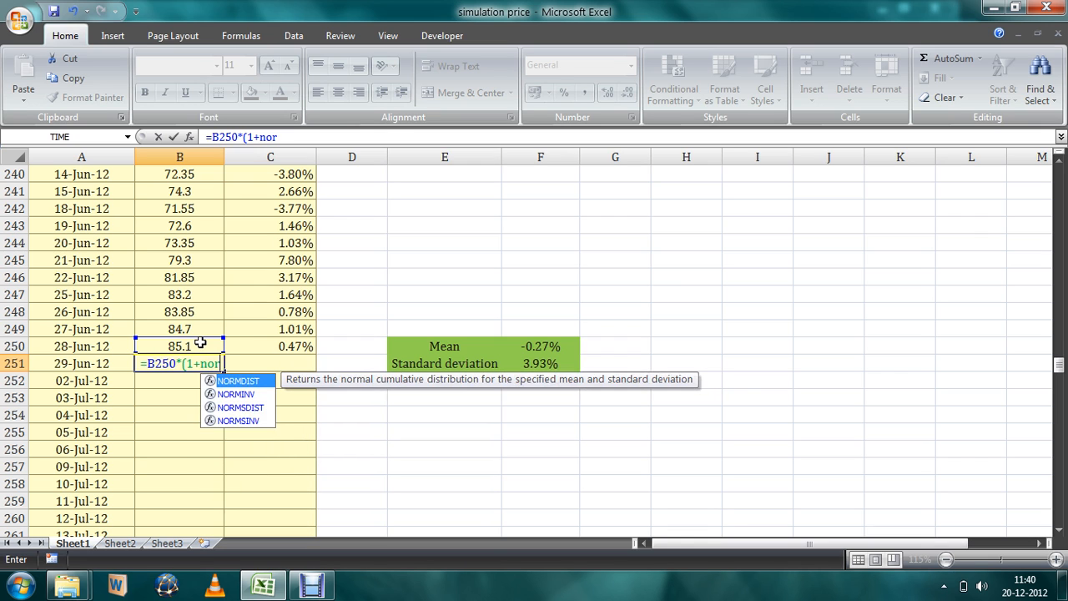
text(minv)
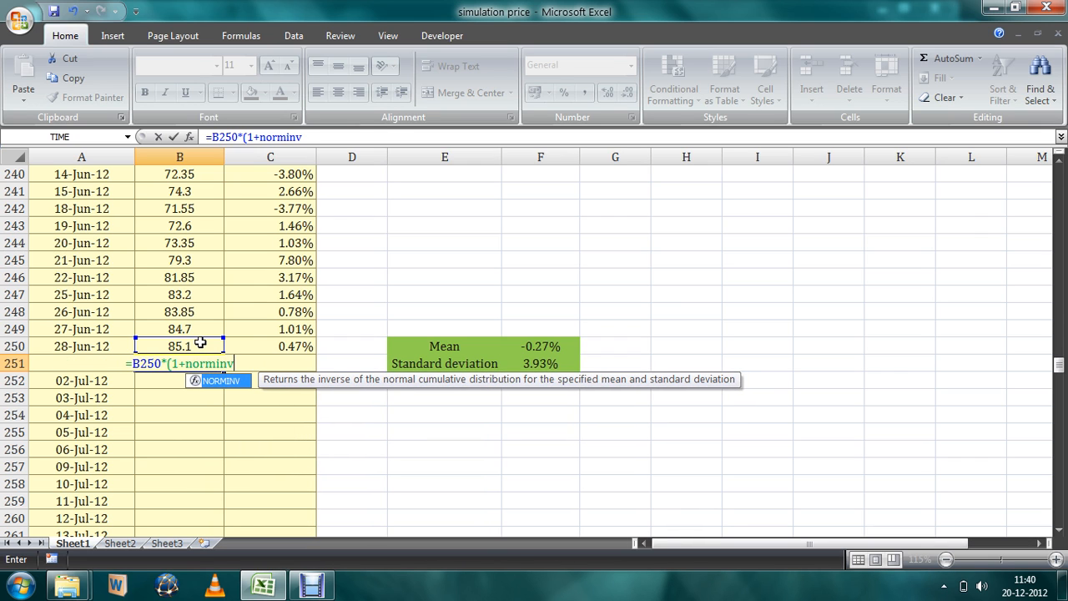
text(()
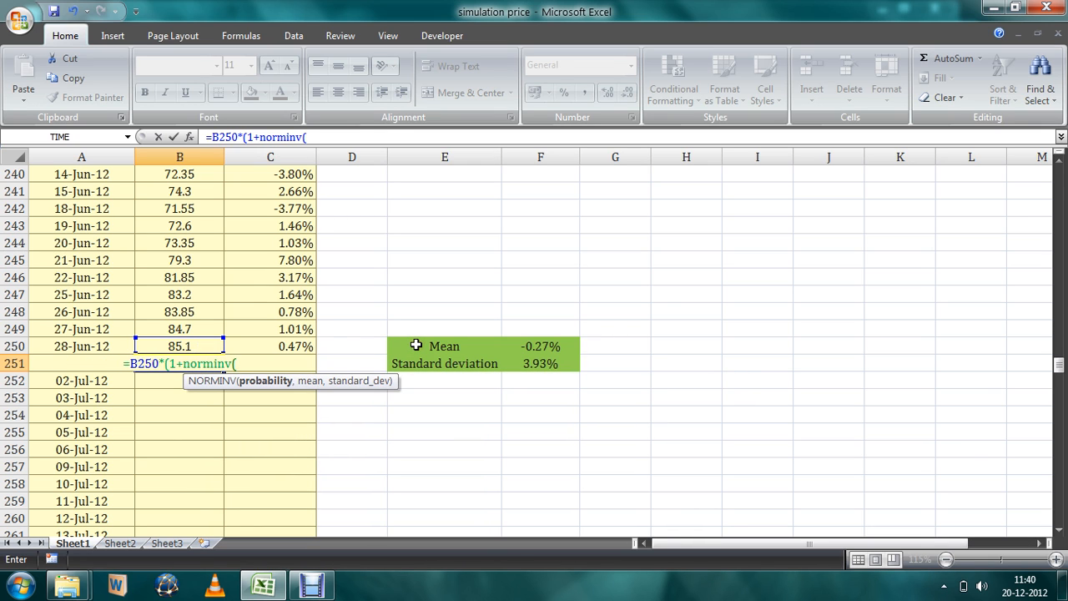
text(rand)
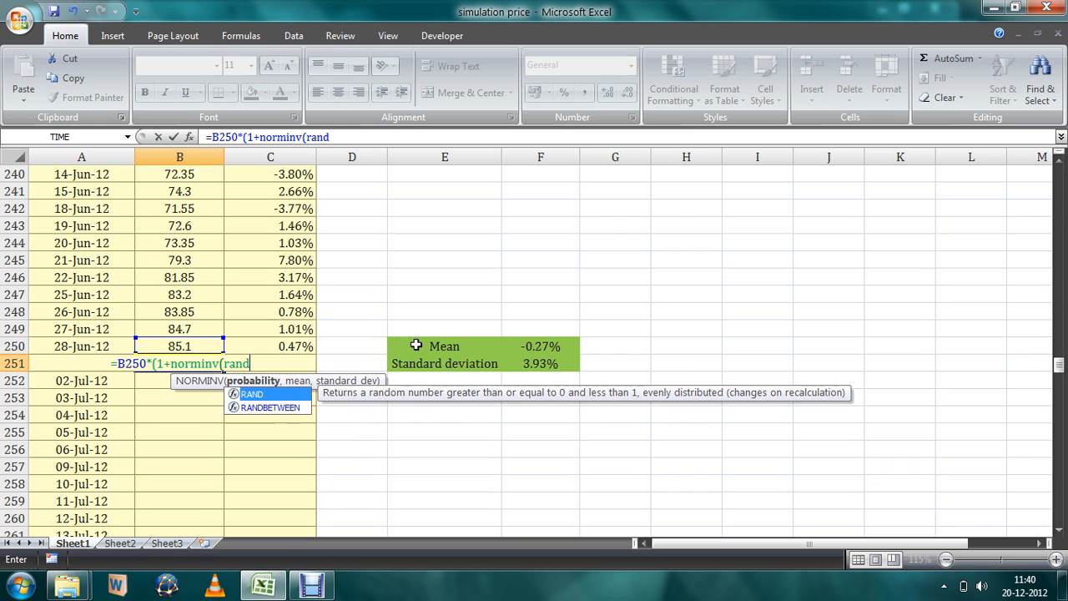
text(())
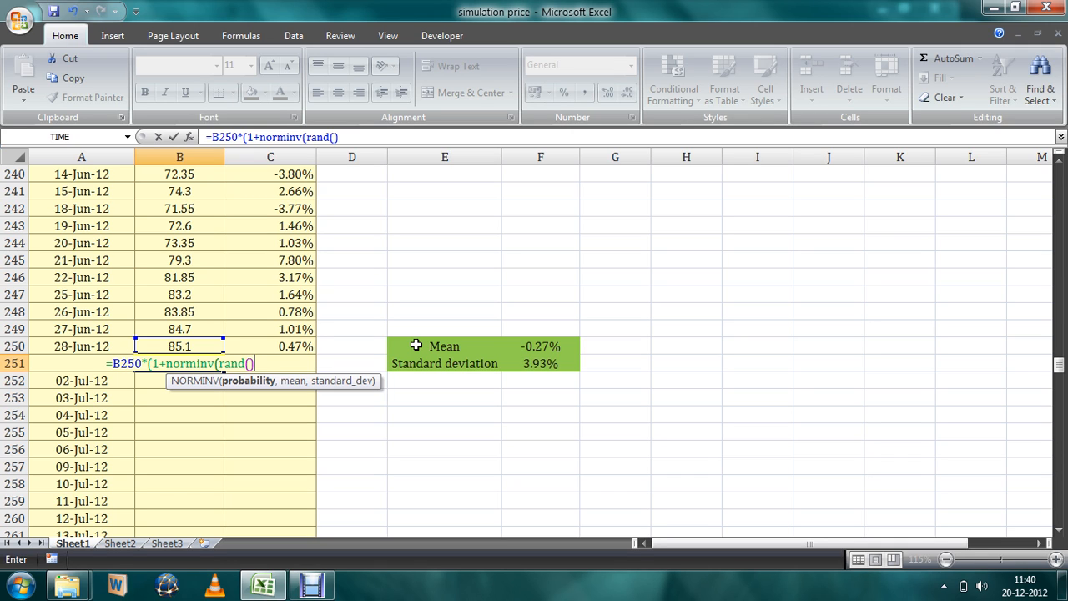
text(,)
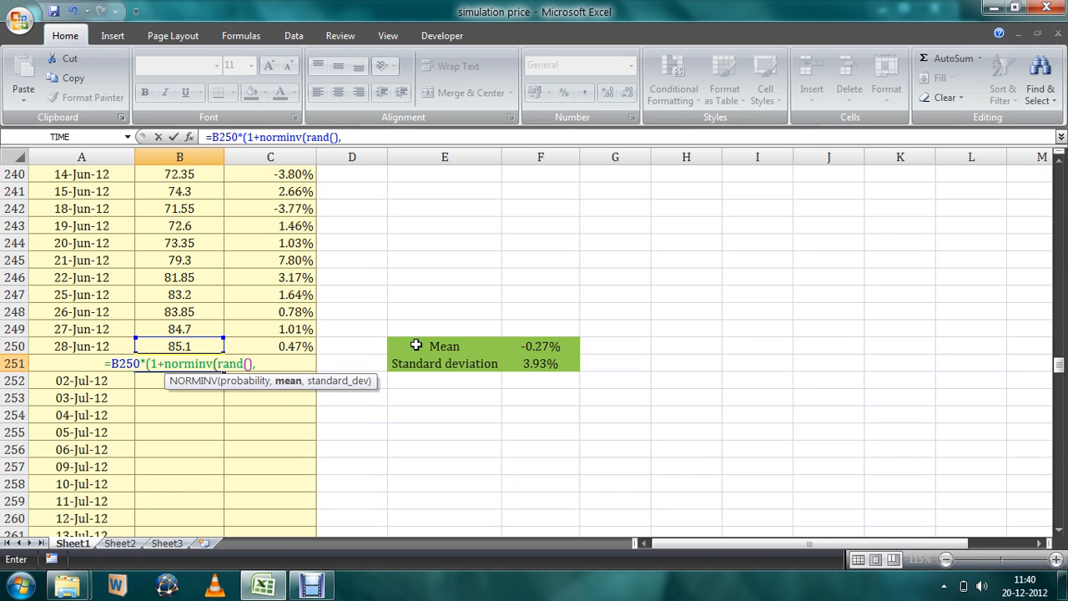
click(545, 344)
key(F4)
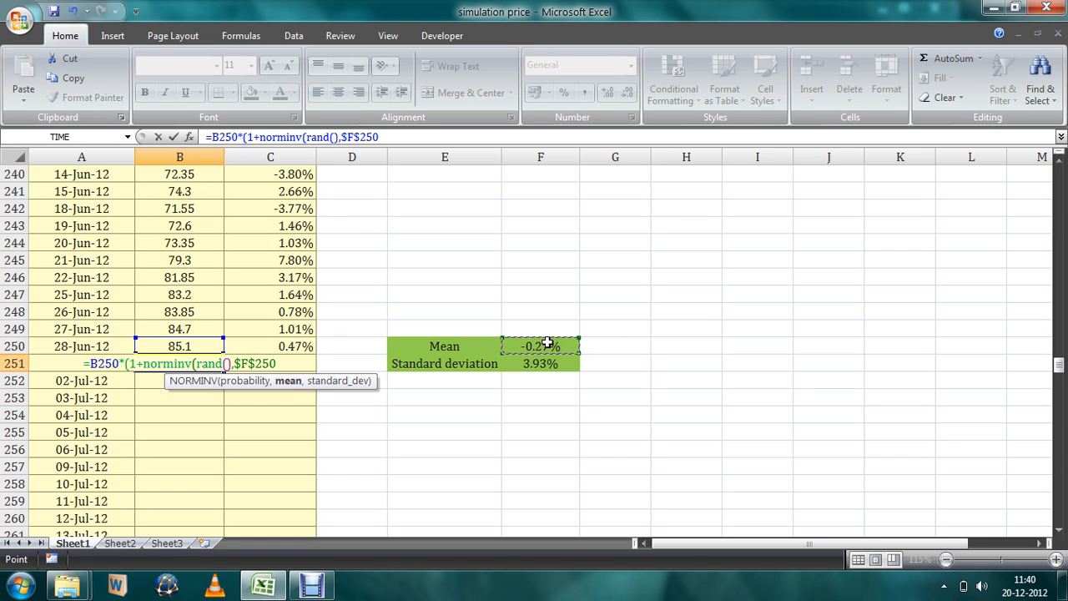
text(,)
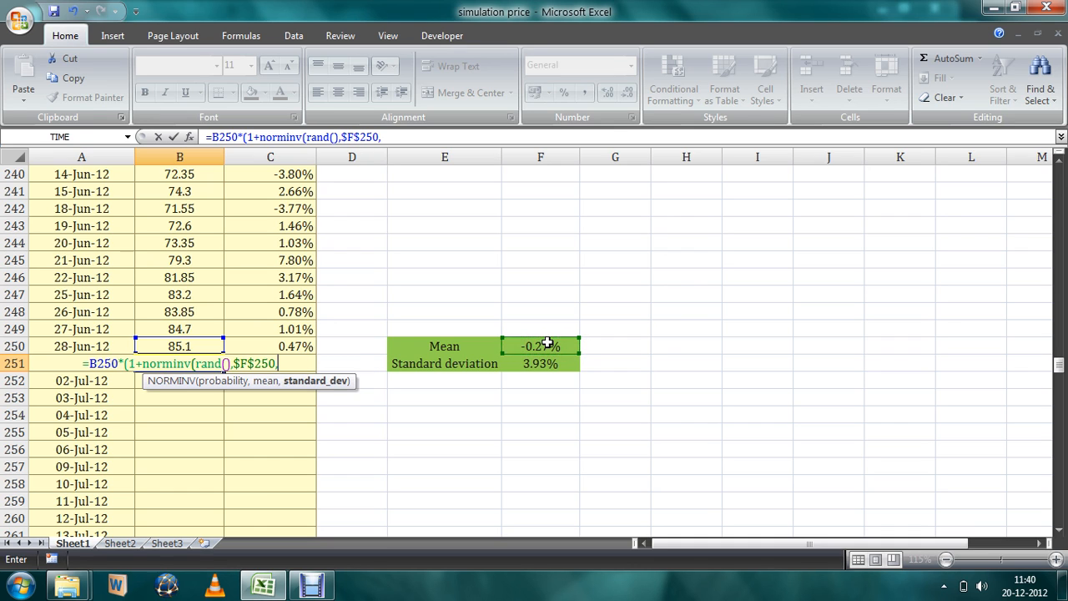
click(551, 364)
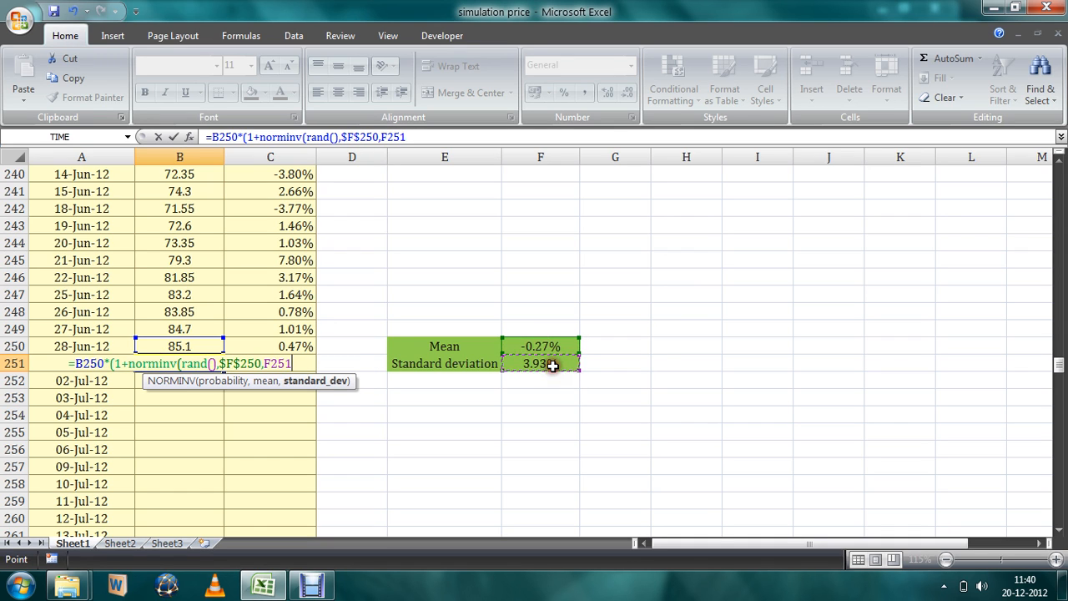
key(F4)
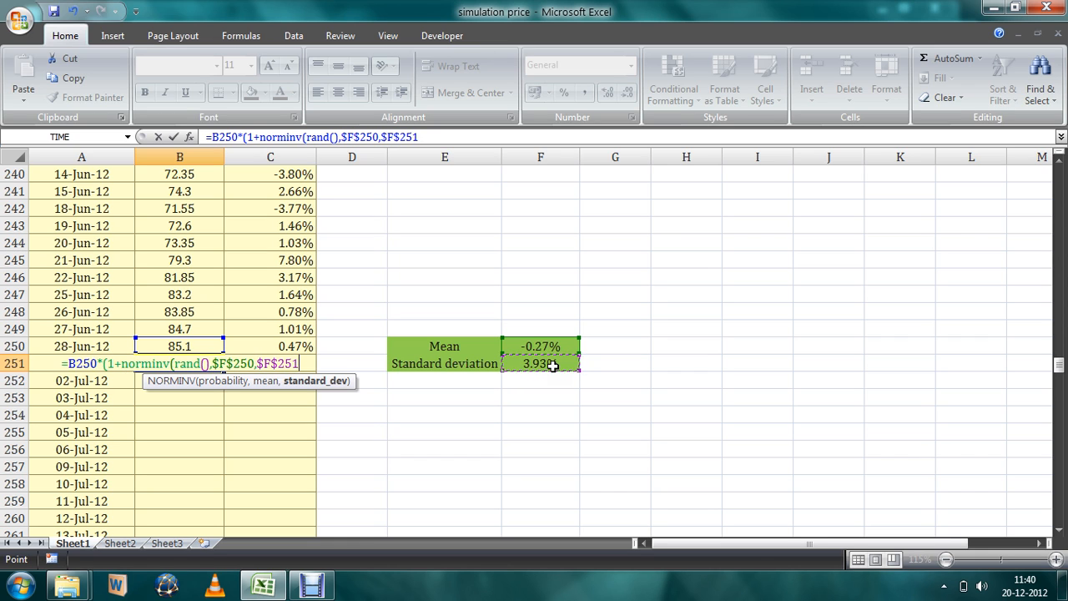
text()))
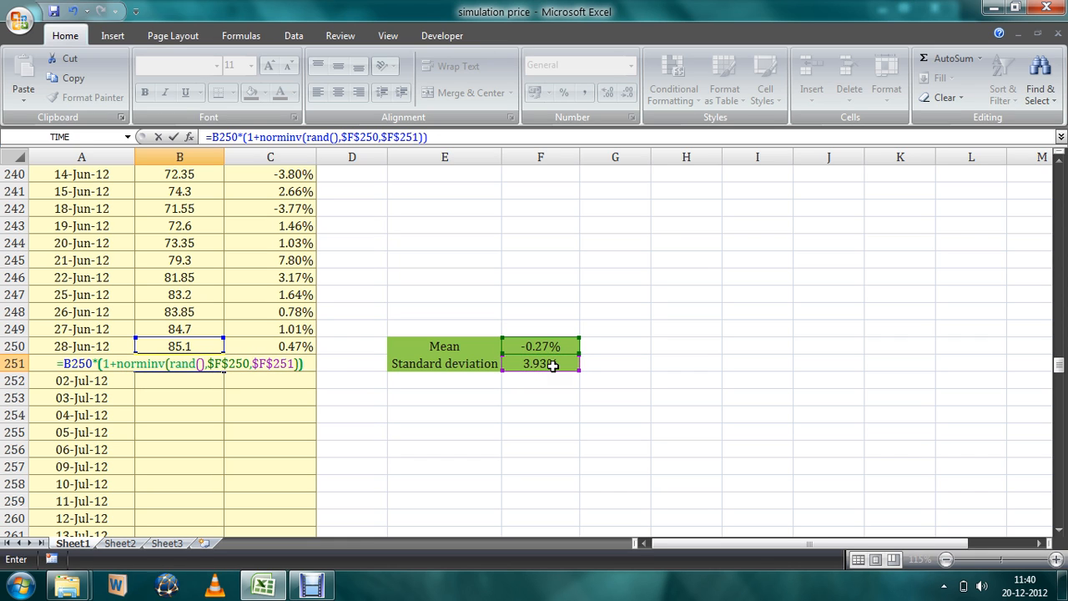
key(Return)
- Fill the simulated price formula from B251 down to B450 and color the filled range's font red
key(Up)
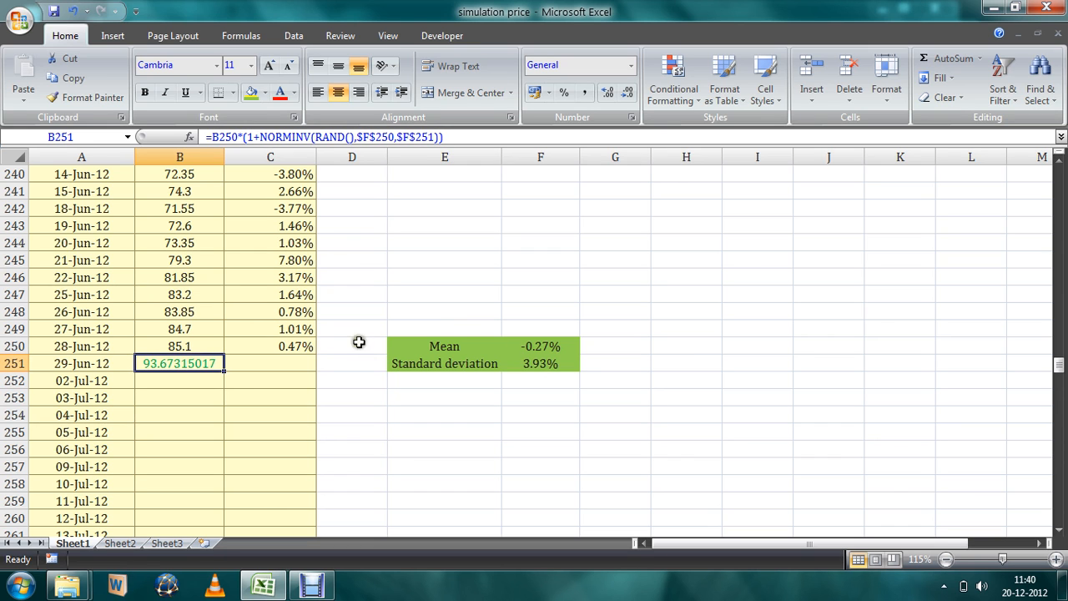
drag(223, 371, 212, 509)
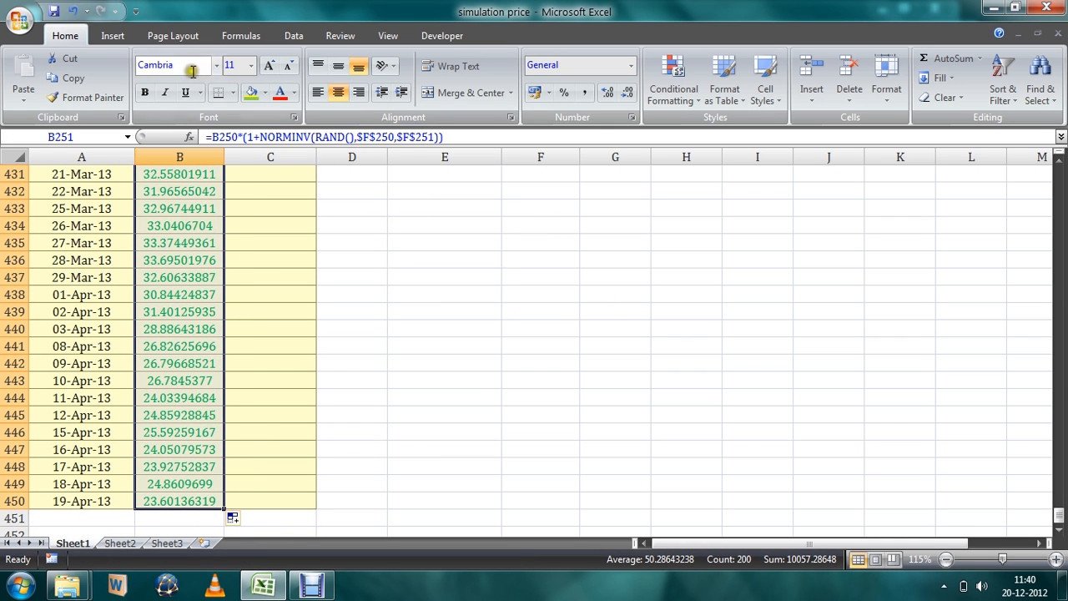
click(282, 95)
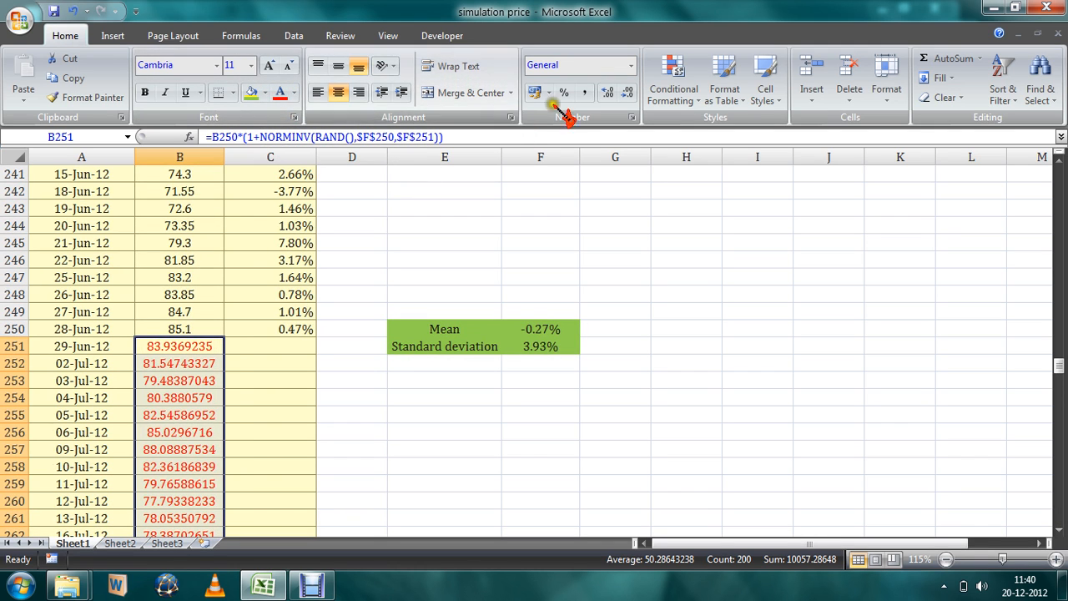
- Format the simulated prices in B251:B450 as numbers with two decimal places
click(608, 93)
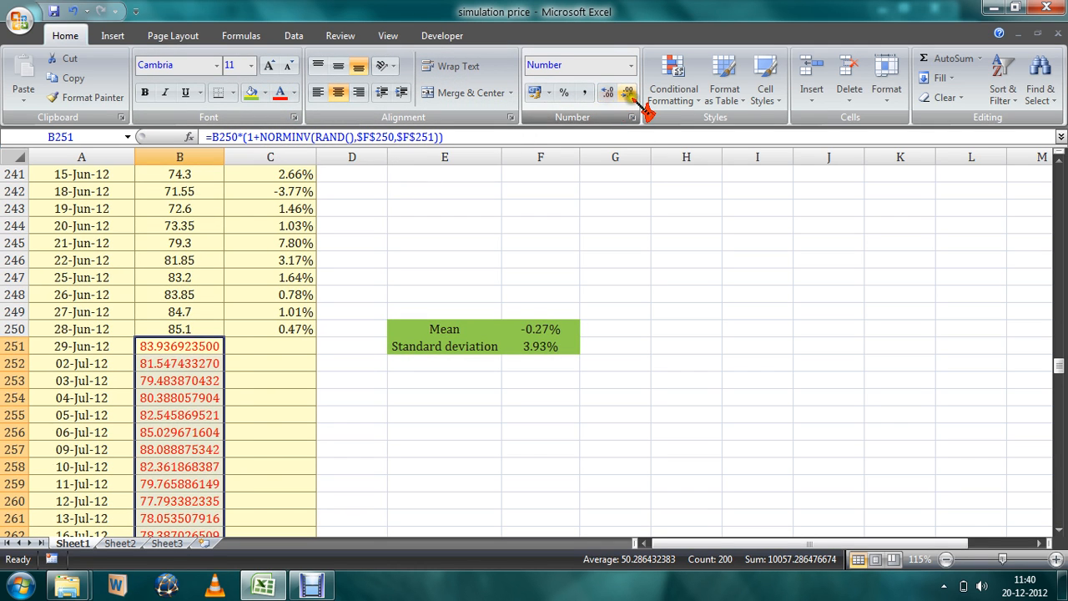
click(628, 93)
click(628, 92)
click(628, 93)
click(628, 93)
click(628, 93)
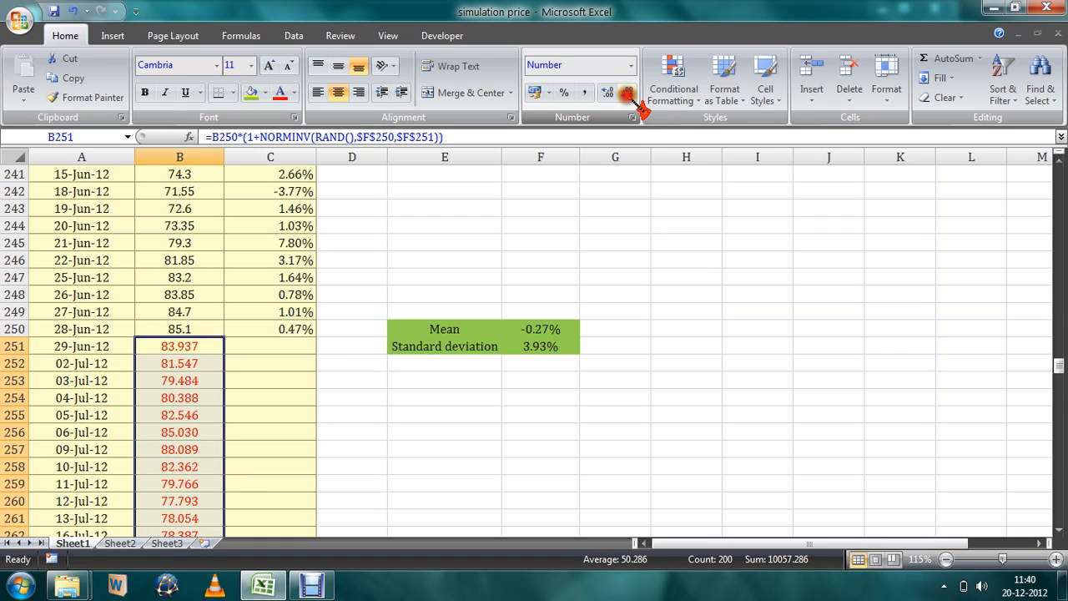
click(628, 92)
click(358, 417)
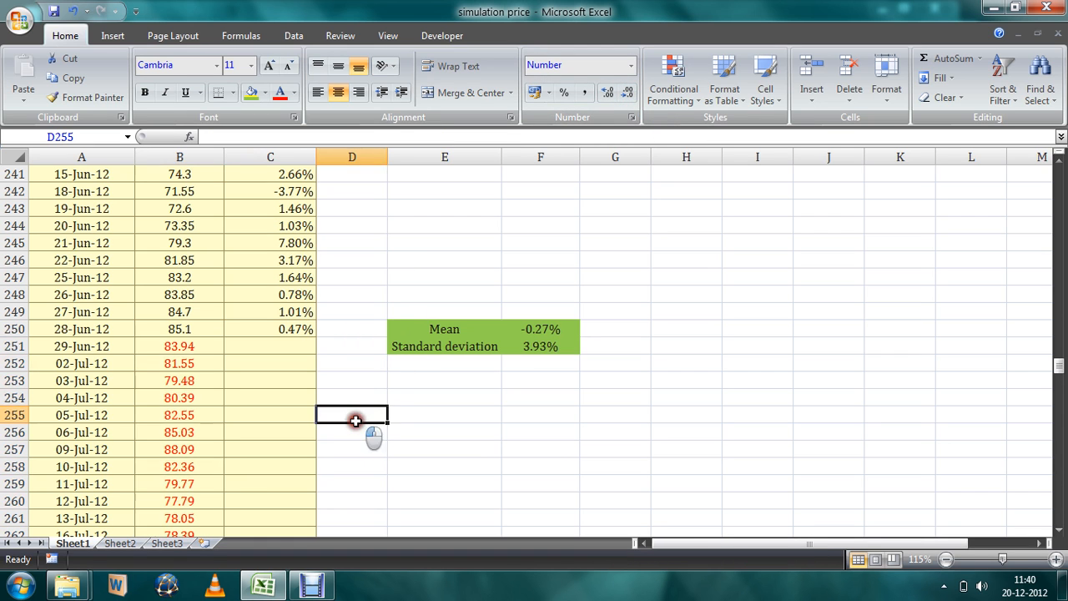
- Recalculate the random prices several times and review the simulated values down to row 450
scroll(356, 421, down, 5)
scroll(355, 421, down, 20)
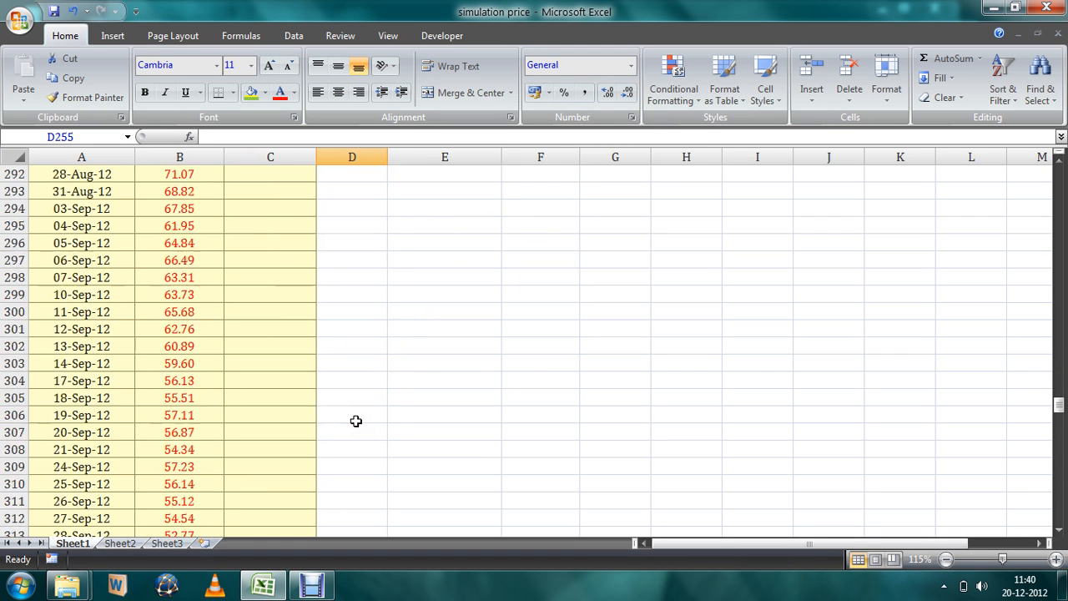
click(355, 437)
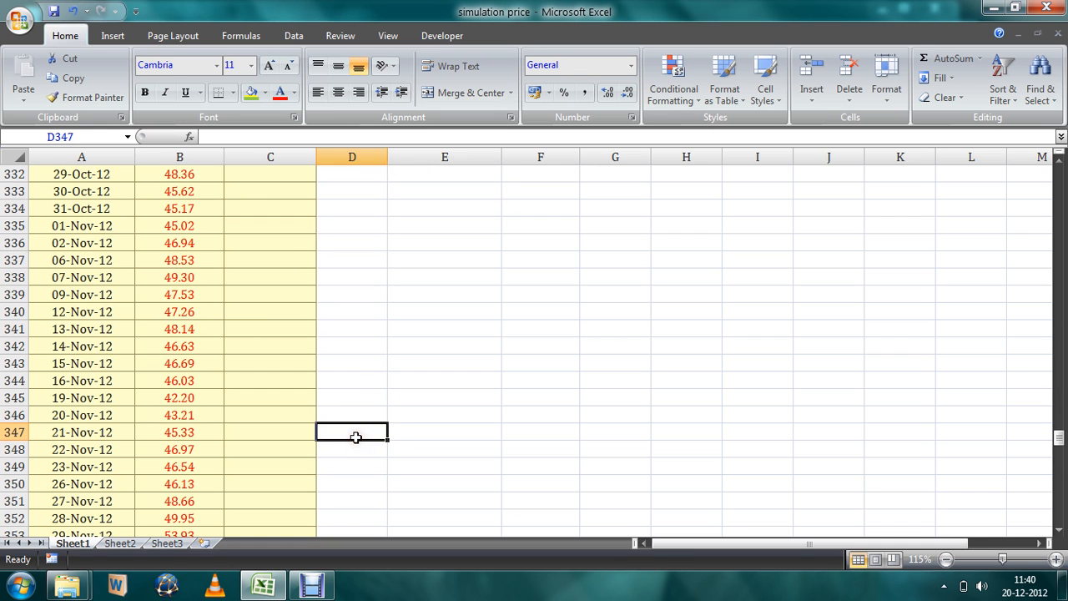
key(F9)
key(F9)
key(F9)
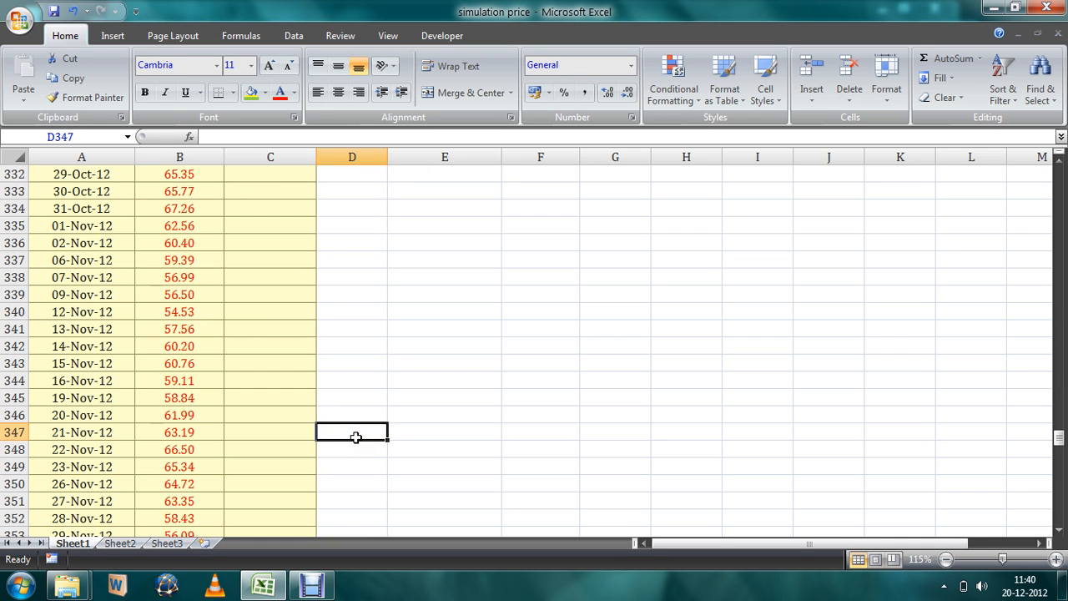
scroll(356, 438, down, 20)
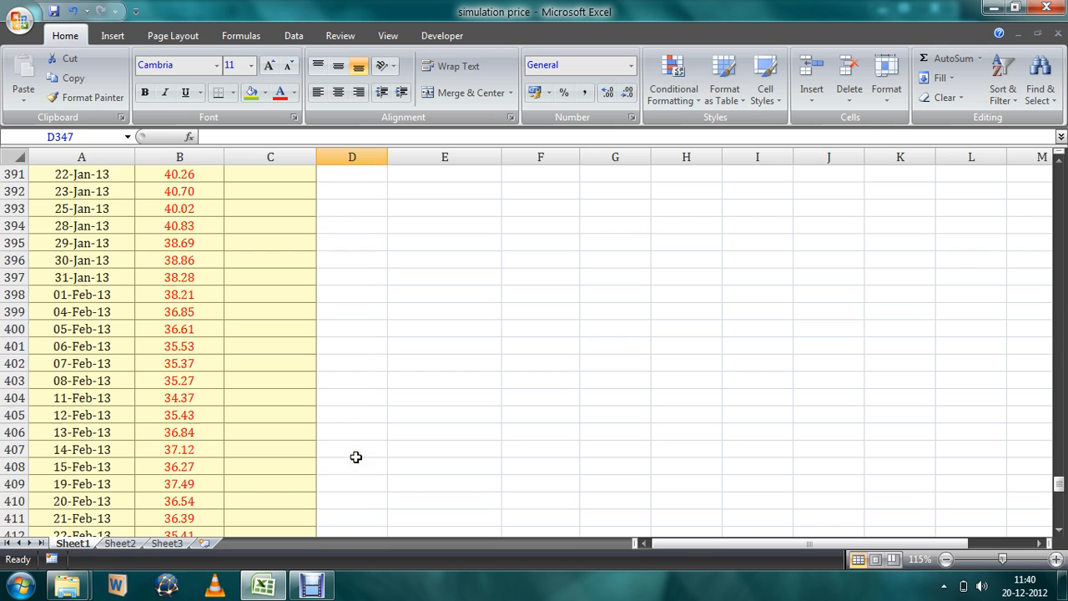
scroll(355, 457, down, 15)
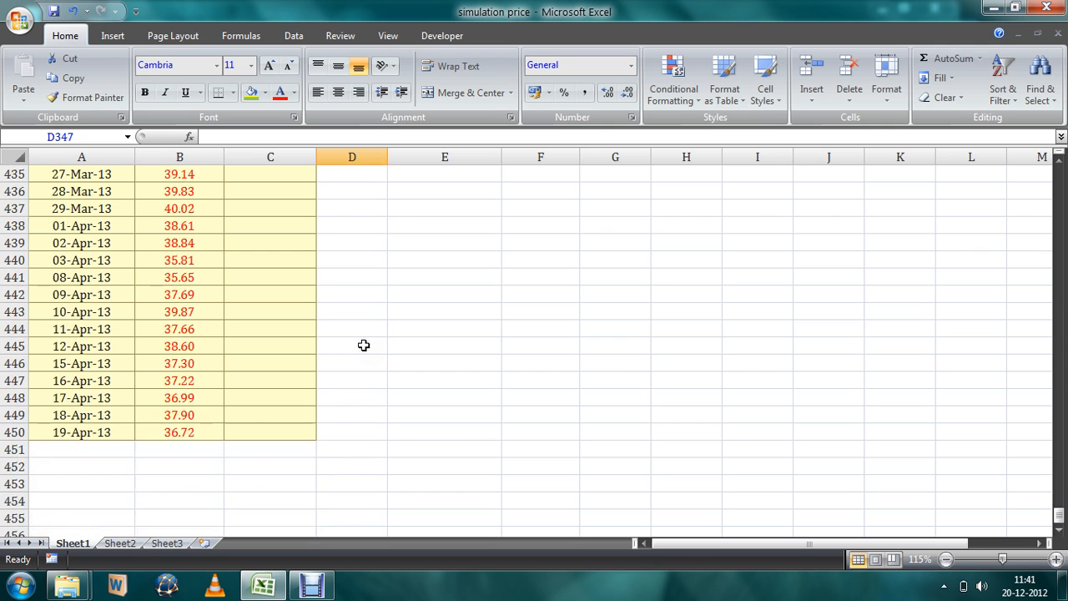
- Insert a scatter chart with straight lines and no markers from A1:B450, and widen it to reach column L
drag(210, 433, 106, 16)
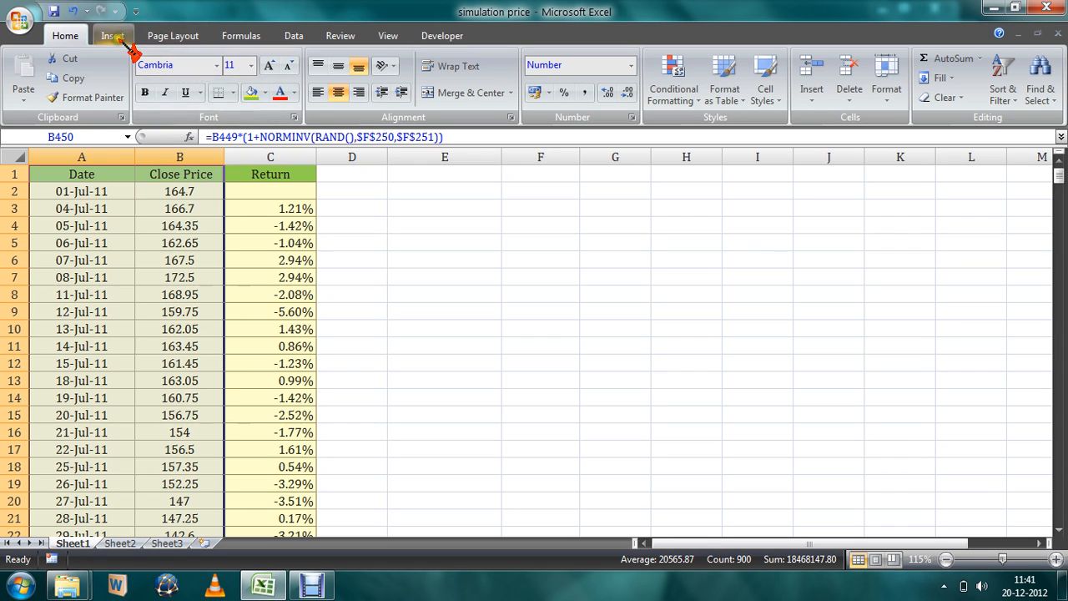
click(121, 37)
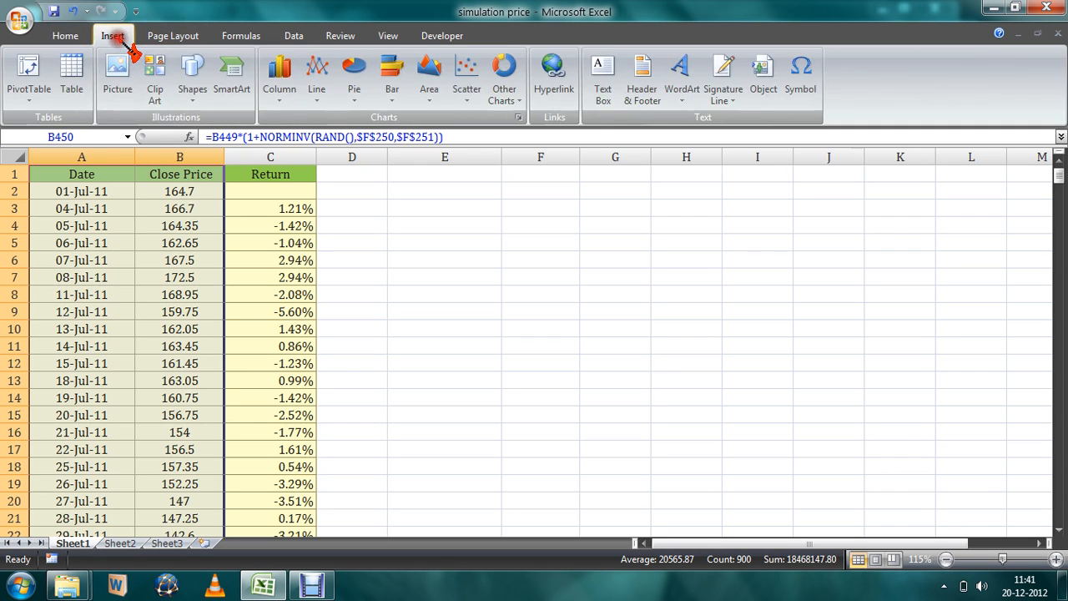
click(471, 105)
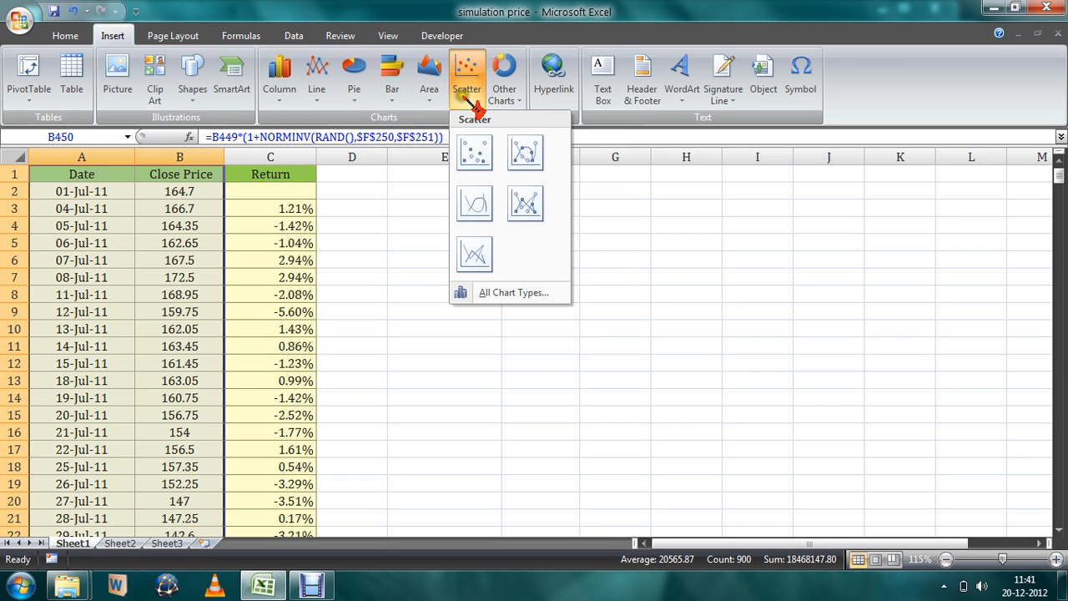
click(481, 251)
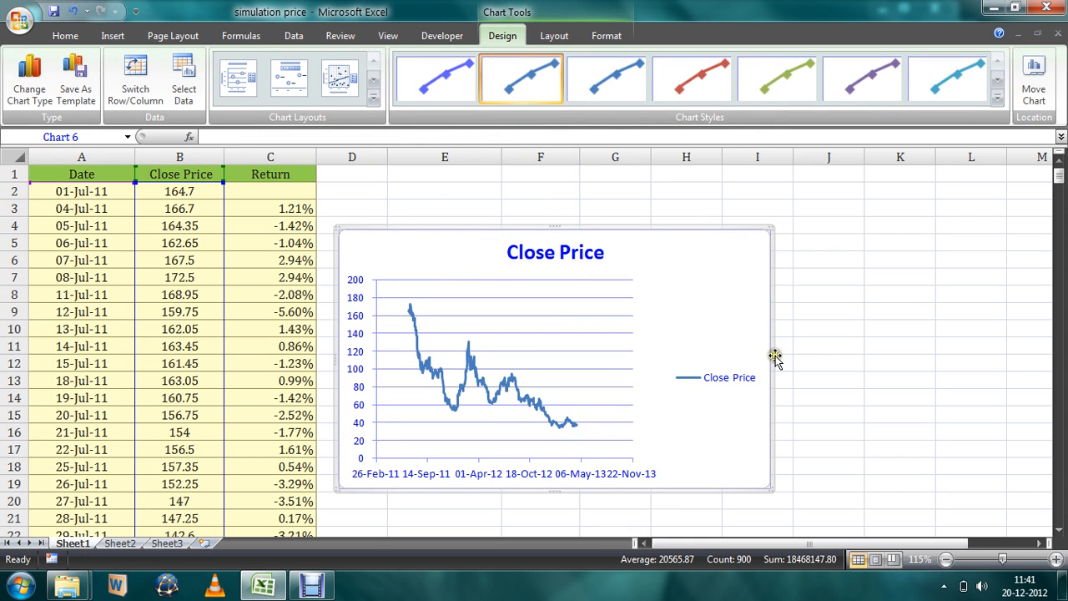
drag(770, 358, 993, 341)
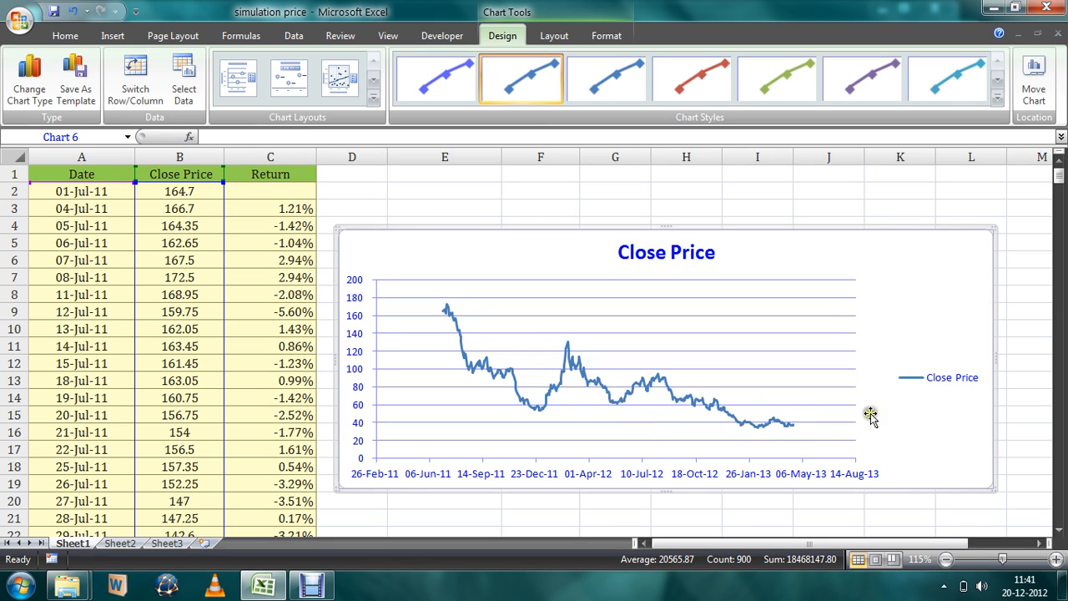
click(563, 202)
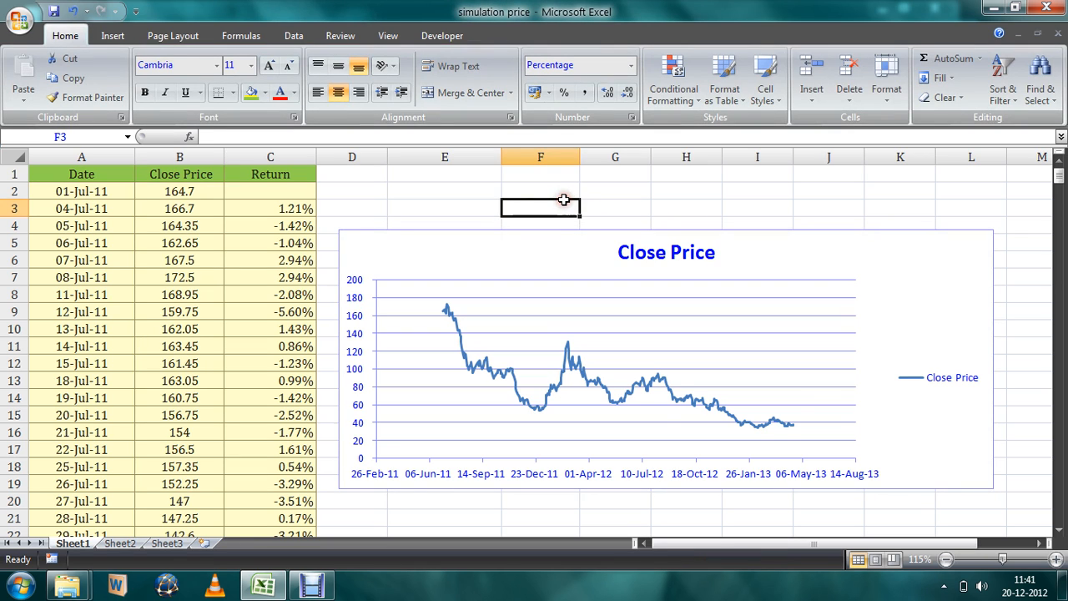
- Recalculate the sheet repeatedly and examine how the simulated part of the Close Price chart changes
key(F9)
key(F9)
key(F9)
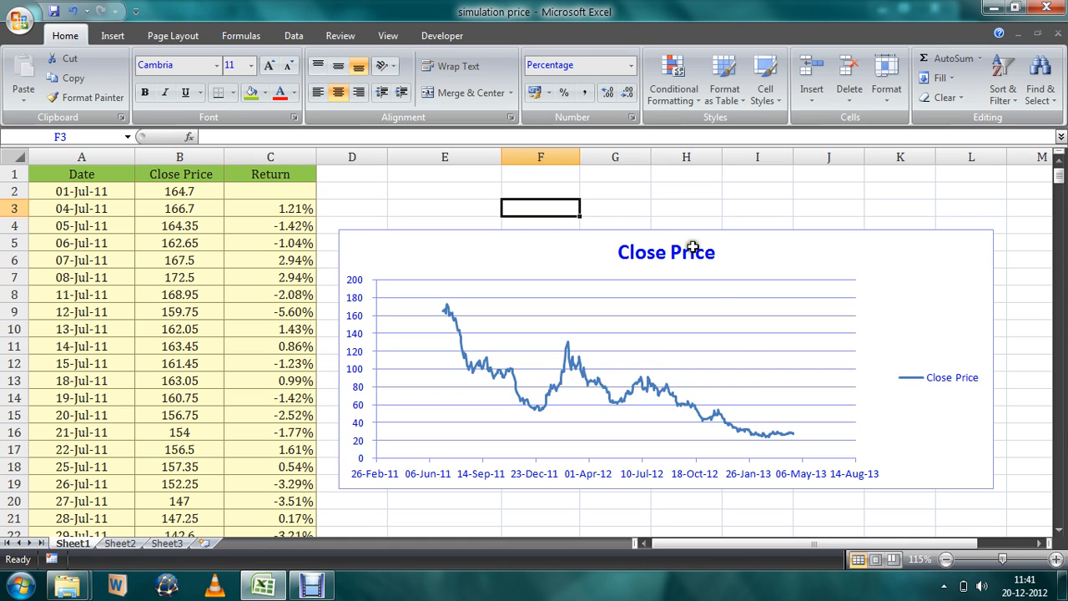
click(671, 203)
key(F9)
key(F9)
key(F9)
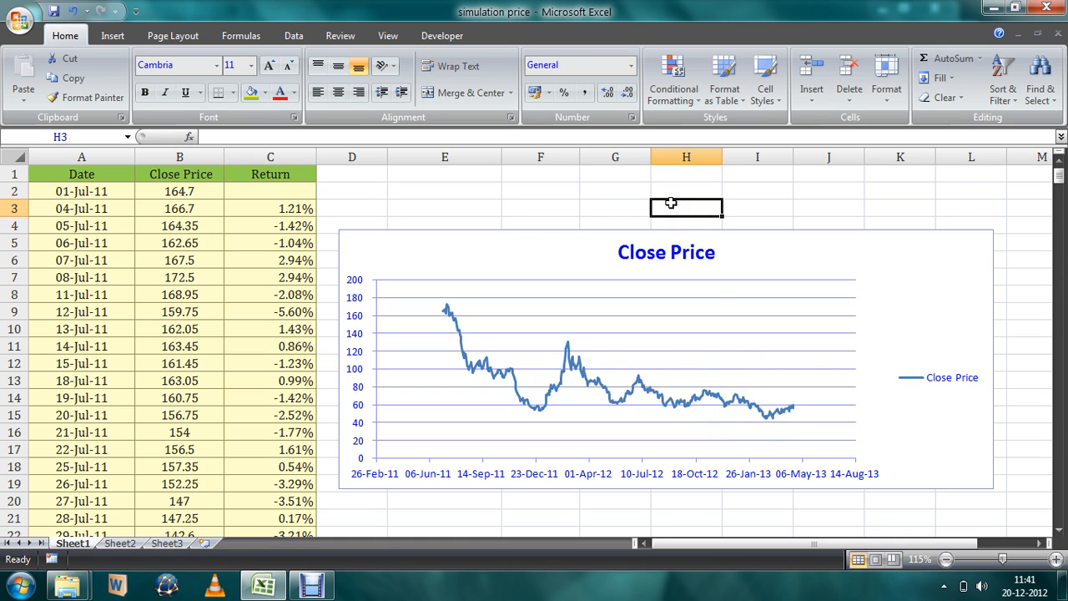
key(F9)
key(F9)
key(F9)
key(F9)
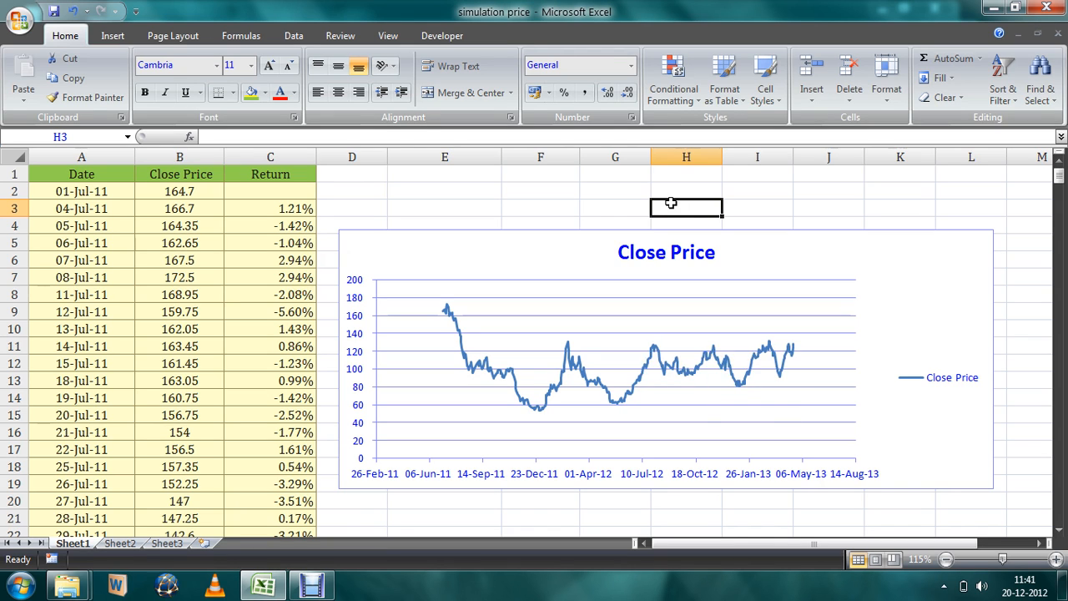
key(F9)
key(F9)
key(F9)
key(F9)
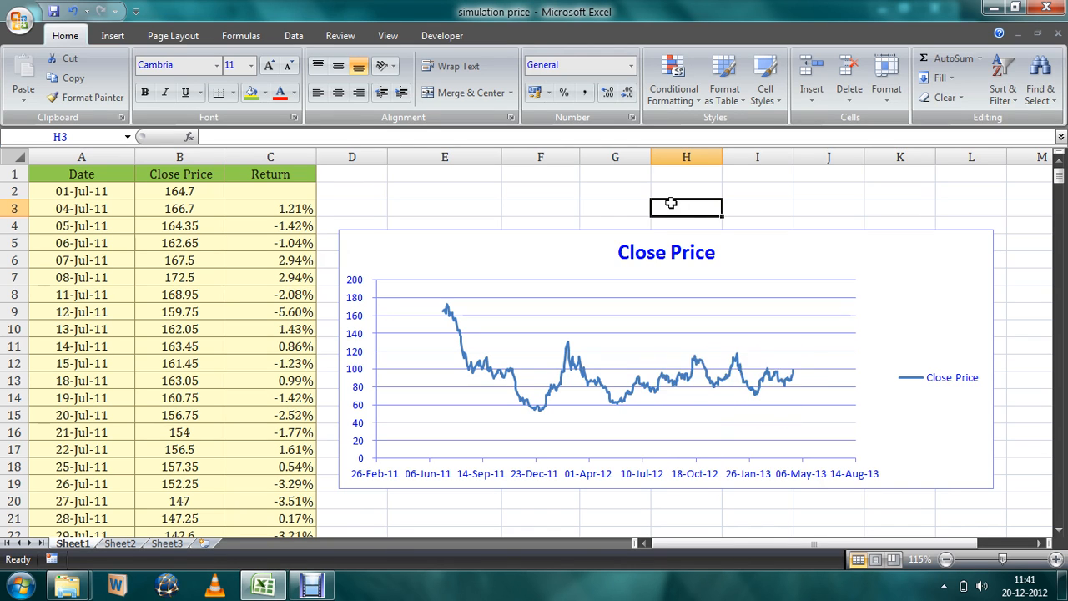
key(F9)
key(F9)
key(F9)
key(F9)
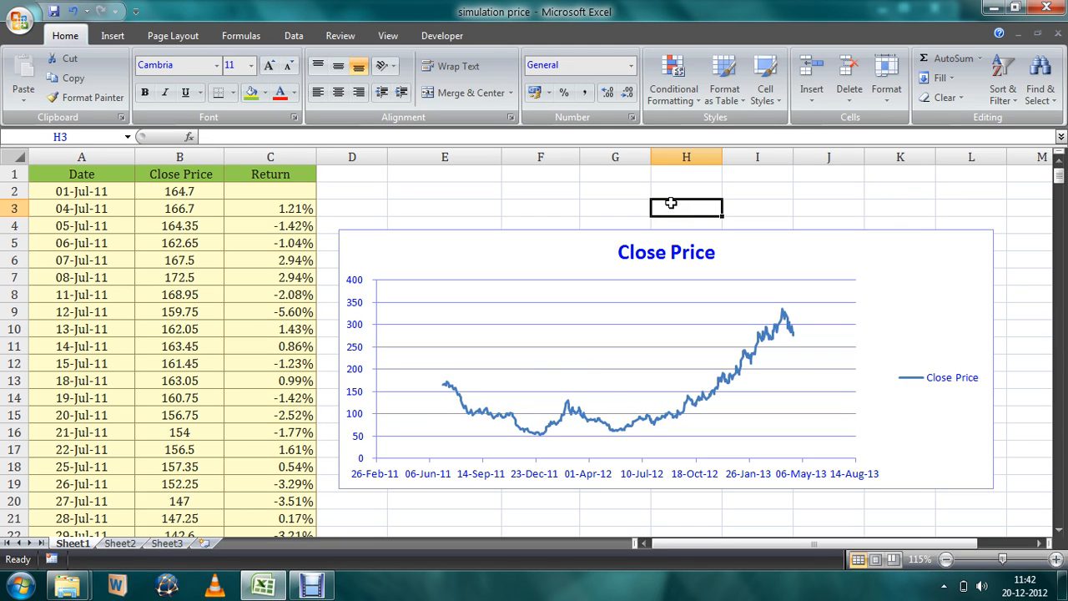
key(F9)
key(F9)
key(F9)
key(F9)
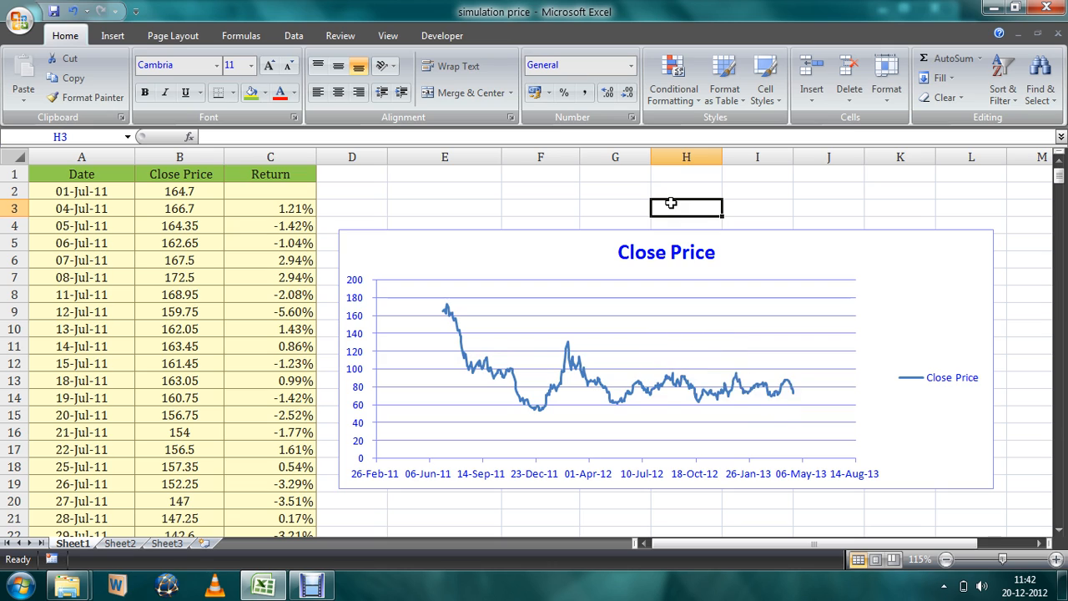
key(F9)
key(F9)
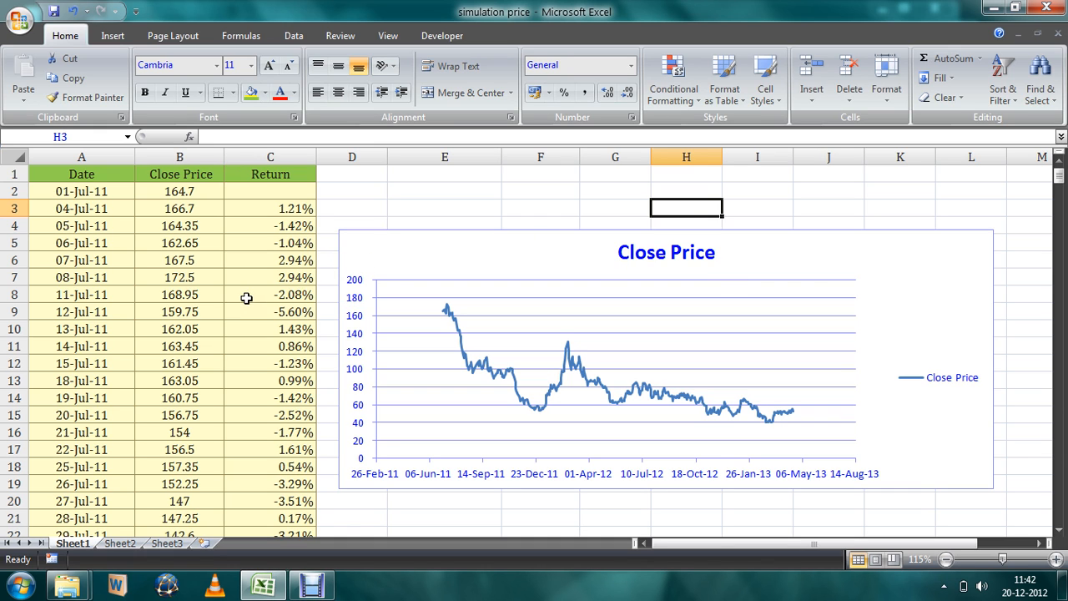
click(311, 586)
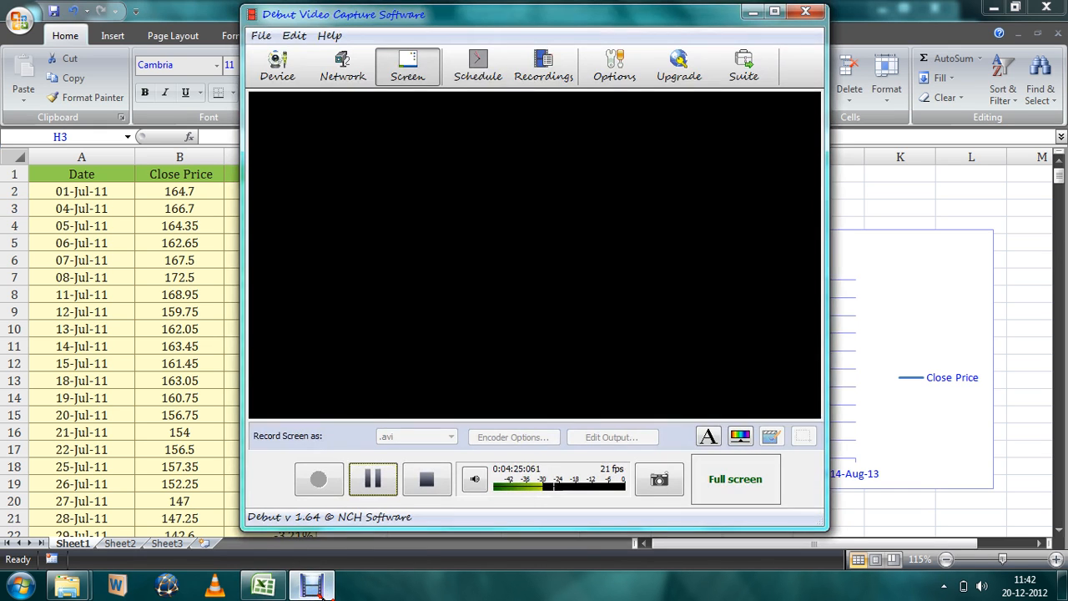